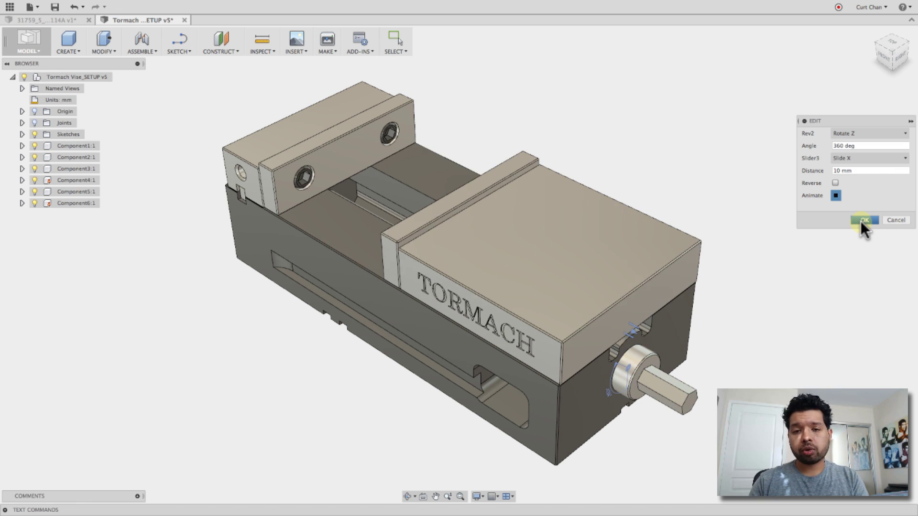
- In Chrome, scroll the Tormach vise page down to the Solid Models downloads for the 5 Inch CNC Vise
key(super+Tab)
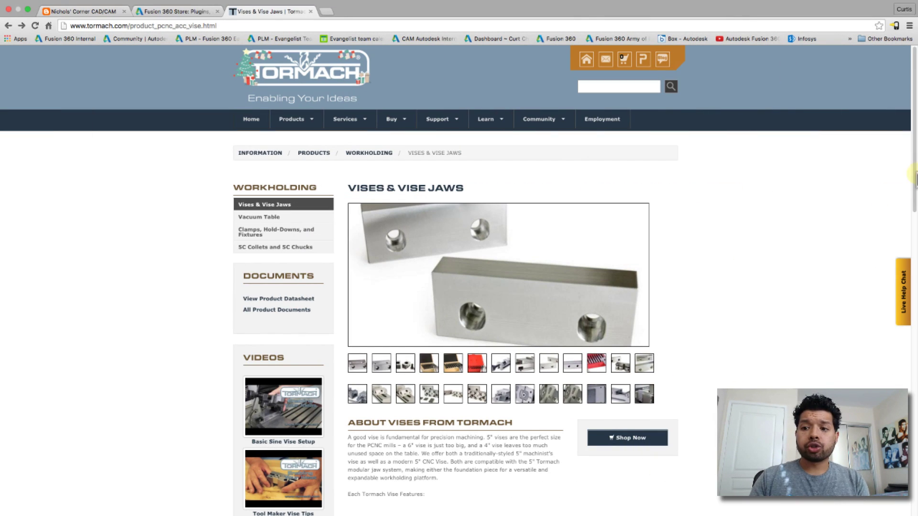
drag(914, 176, 913, 358)
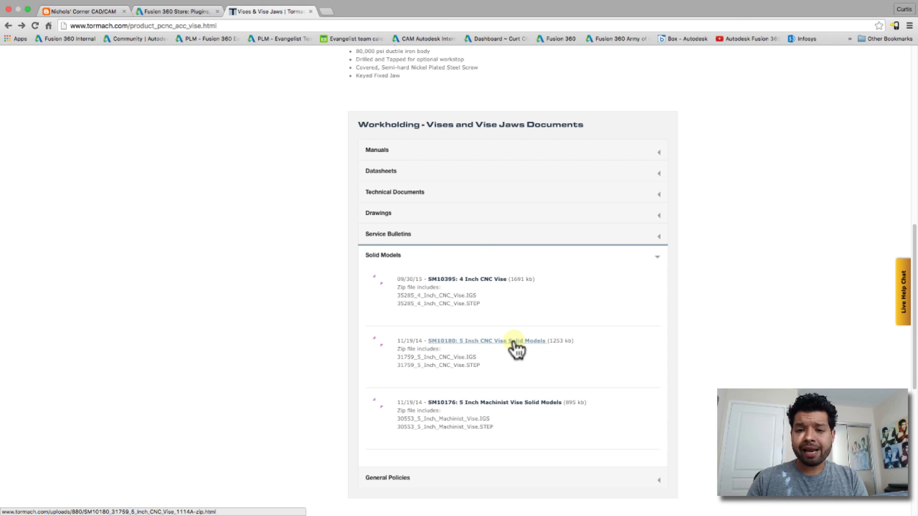
key(super+Tab)
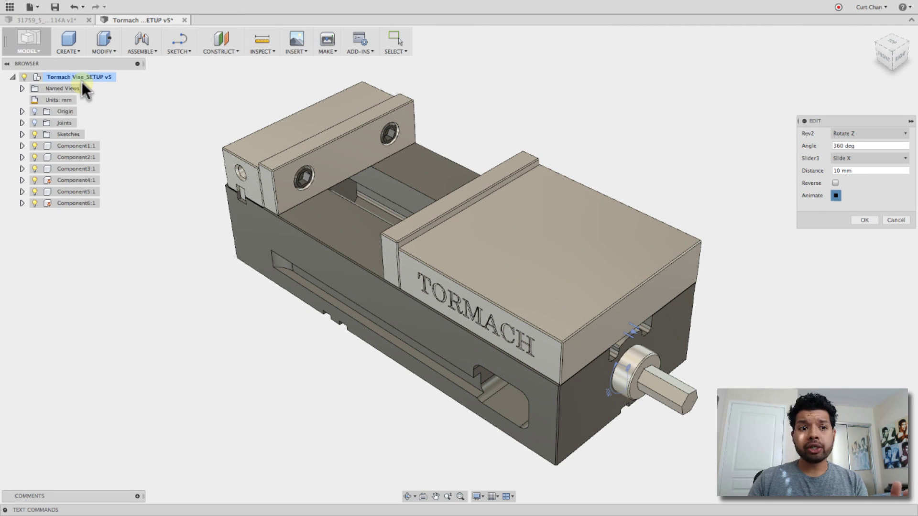
click(42, 7)
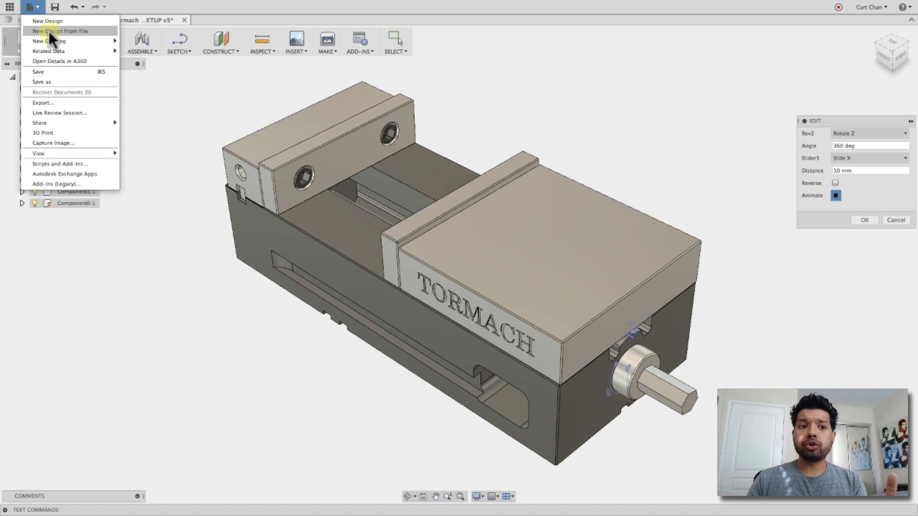
click(49, 31)
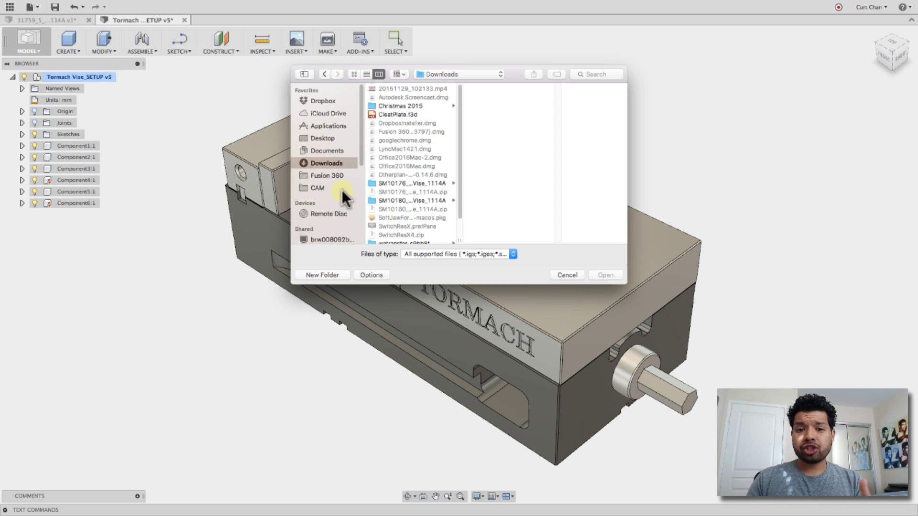
click(429, 184)
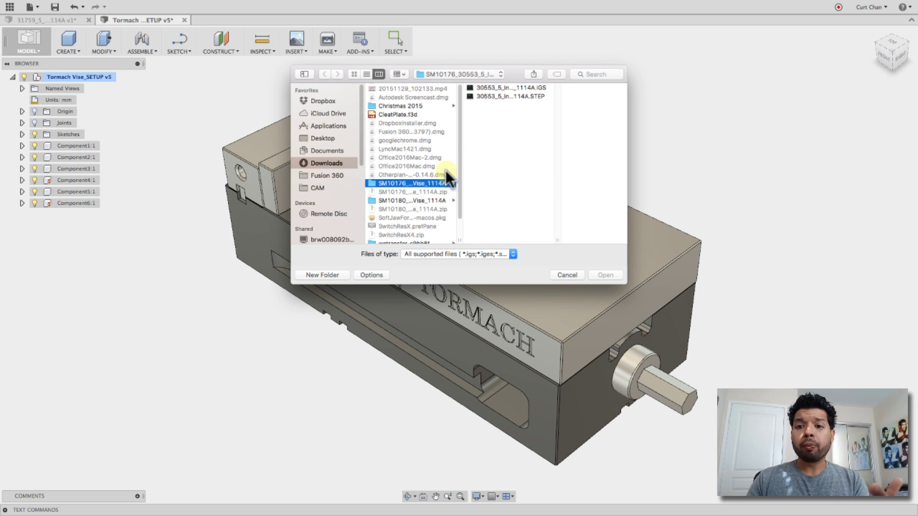
click(514, 98)
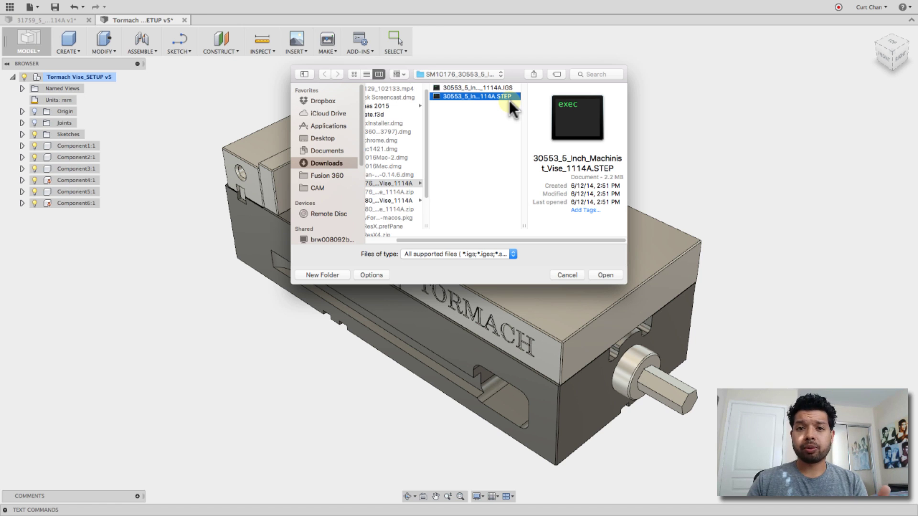
click(504, 254)
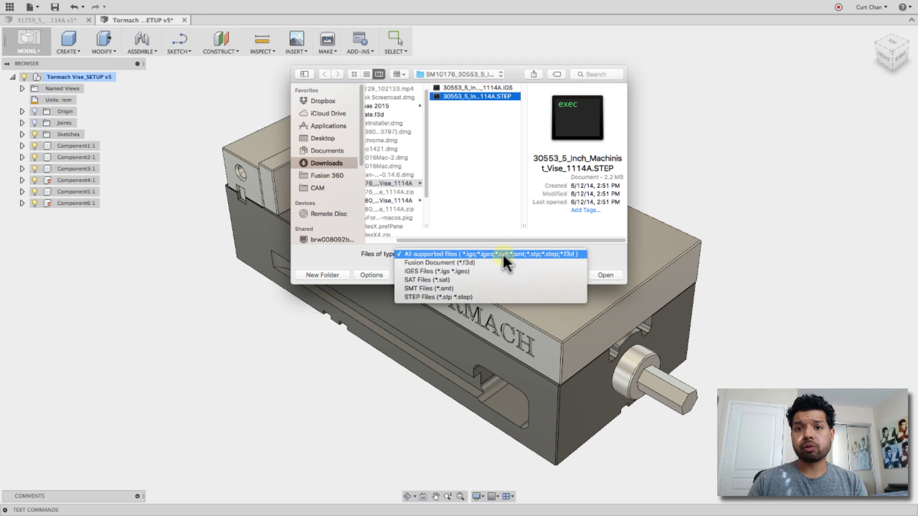
click(503, 254)
- In the 31759 vise design, identify Body1–Body3 and hide Body2, the TORMACH jaw block
click(569, 274)
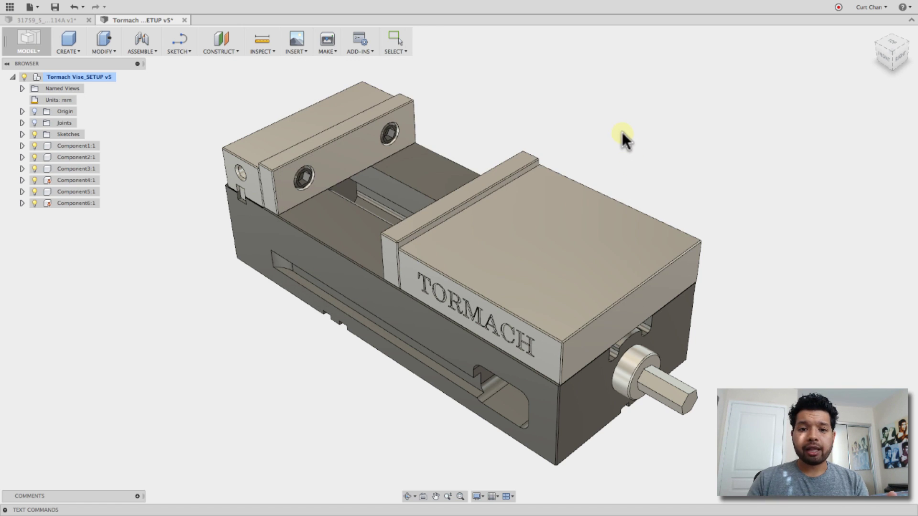
click(76, 19)
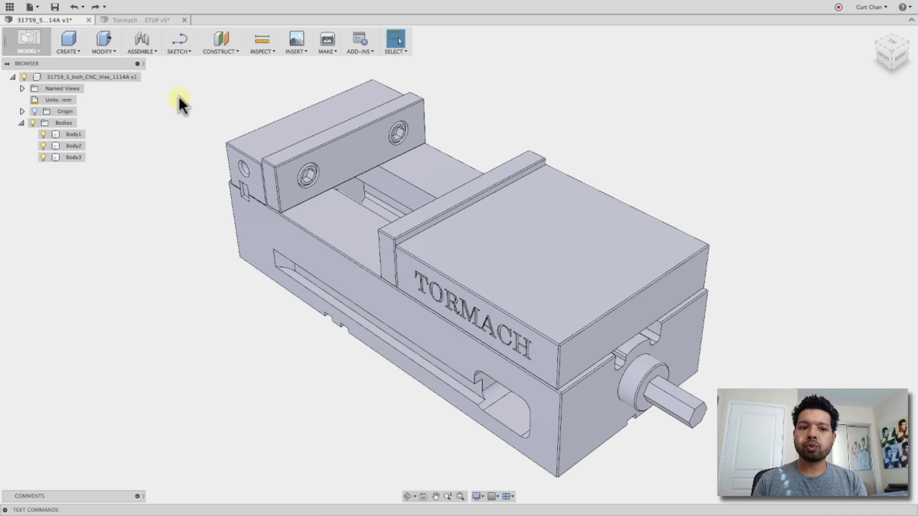
click(67, 136)
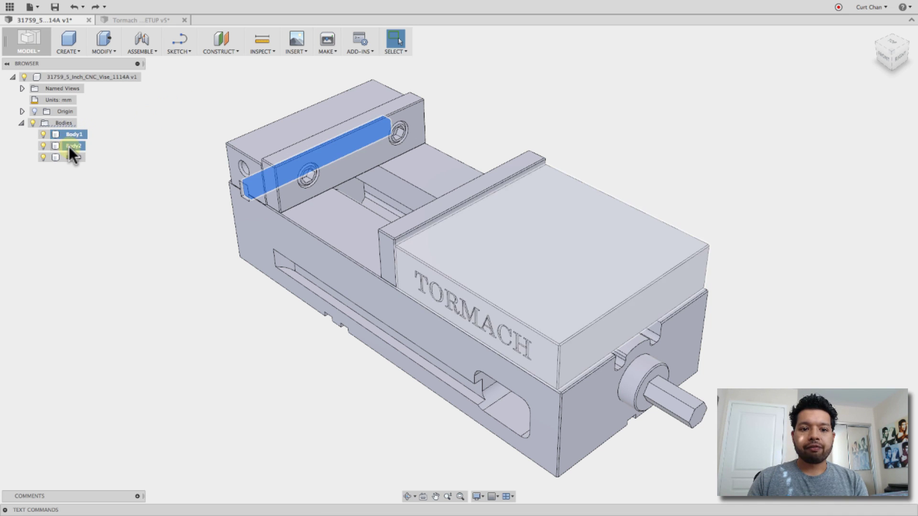
click(71, 146)
click(72, 157)
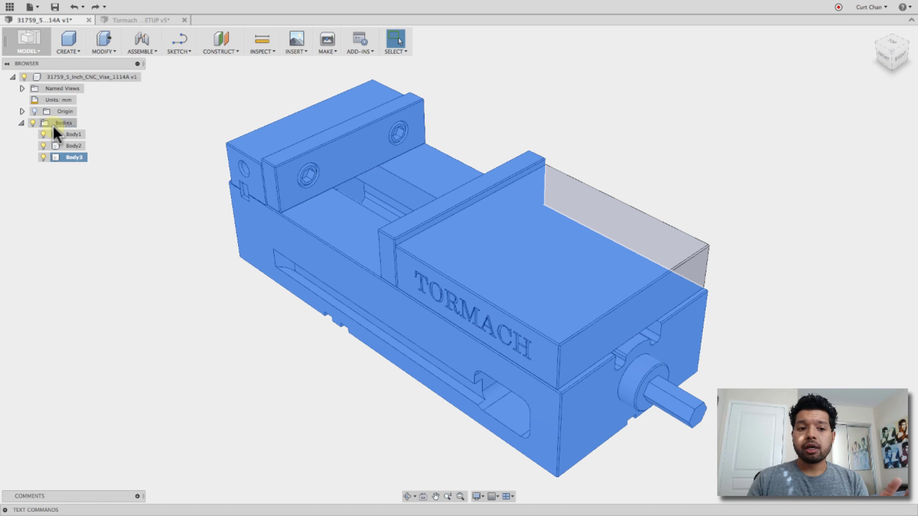
click(71, 158)
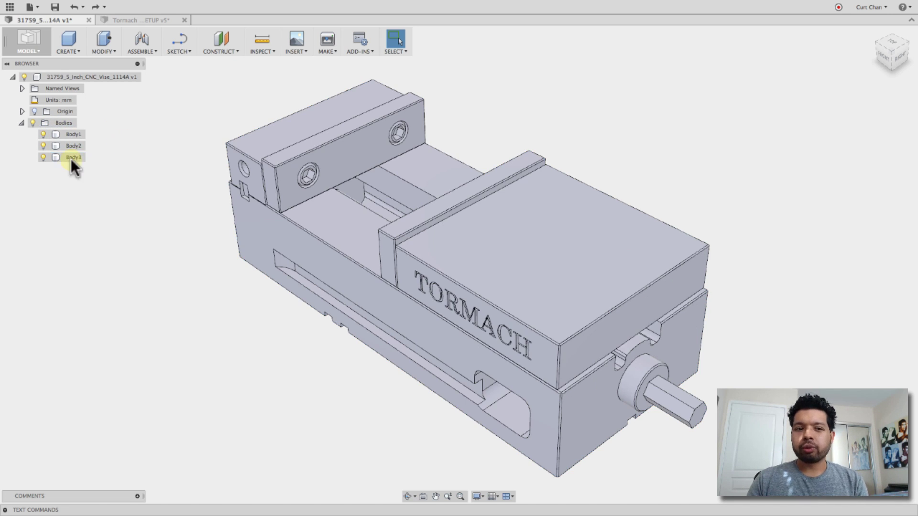
click(43, 146)
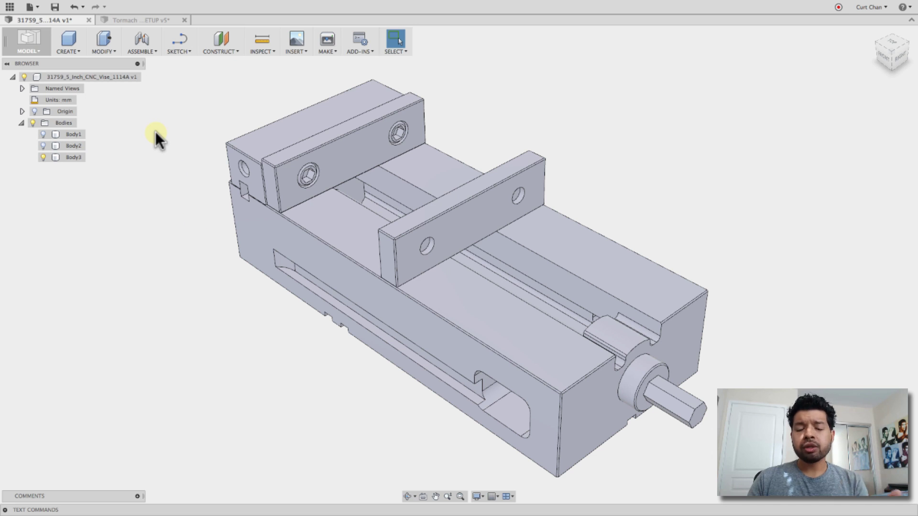
click(21, 123)
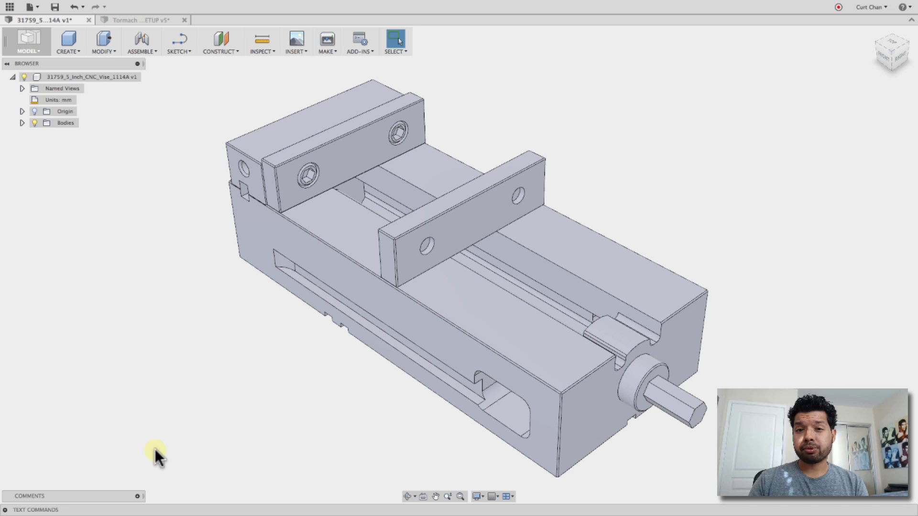
- Enable Capture Design History on the vise's root component and re-expand the Bodies folder
right_click(103, 74)
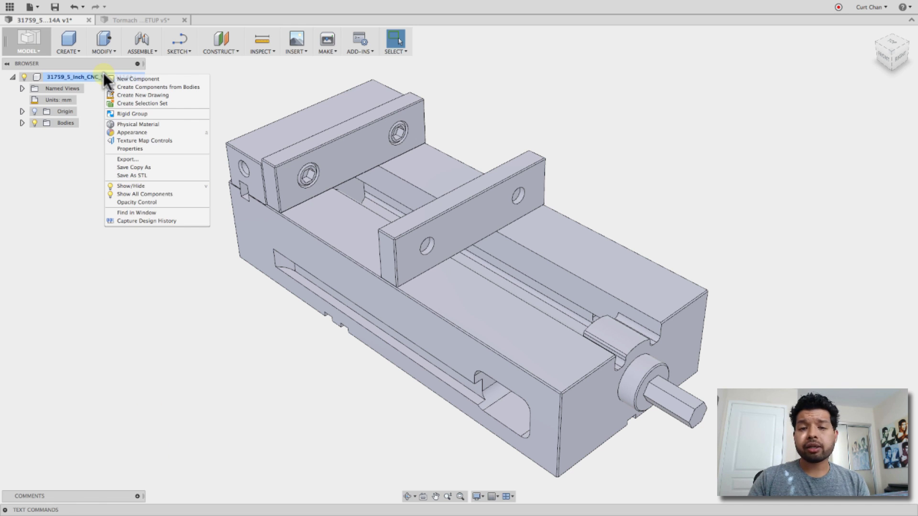
click(151, 221)
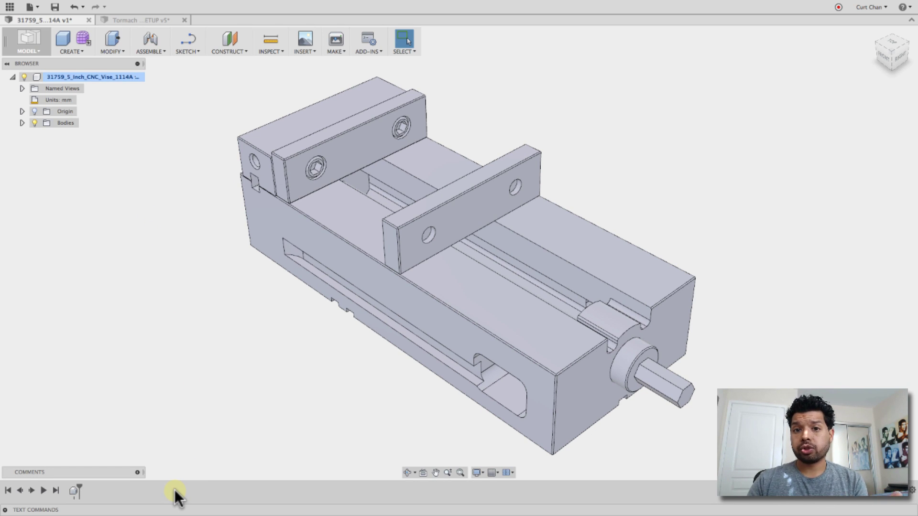
click(22, 123)
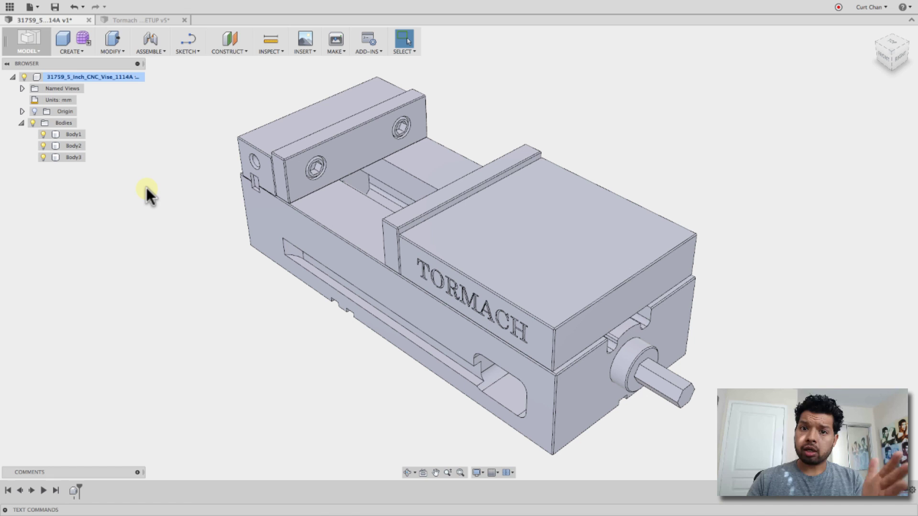
- Search the Model Toolbox for 'split' to list Split Face, Split Body and Silhouette Split
key(s)
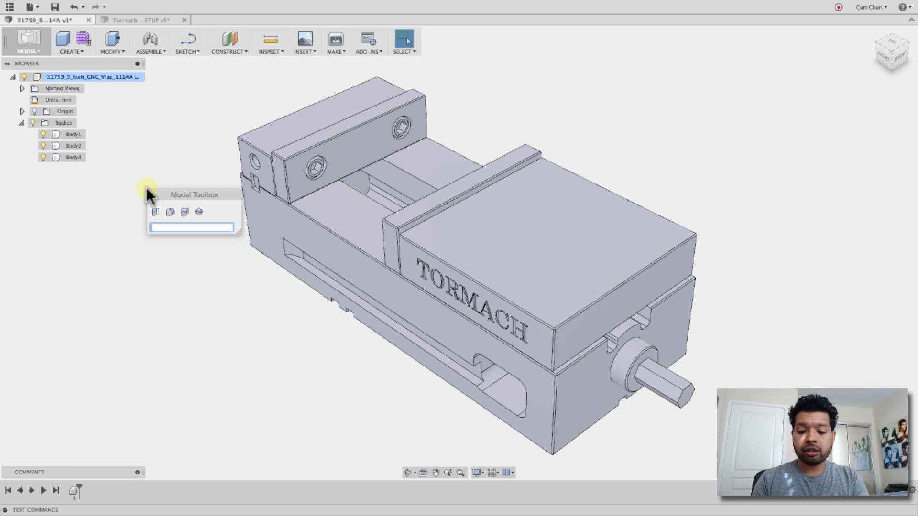
text(split)
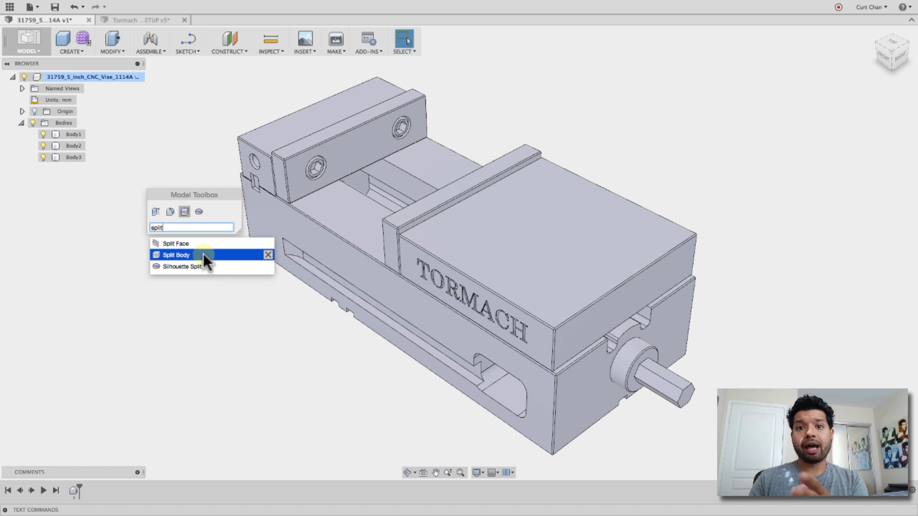
- Split Body3, the vise base, along the slide's flat top face to separate the jaws
click(202, 254)
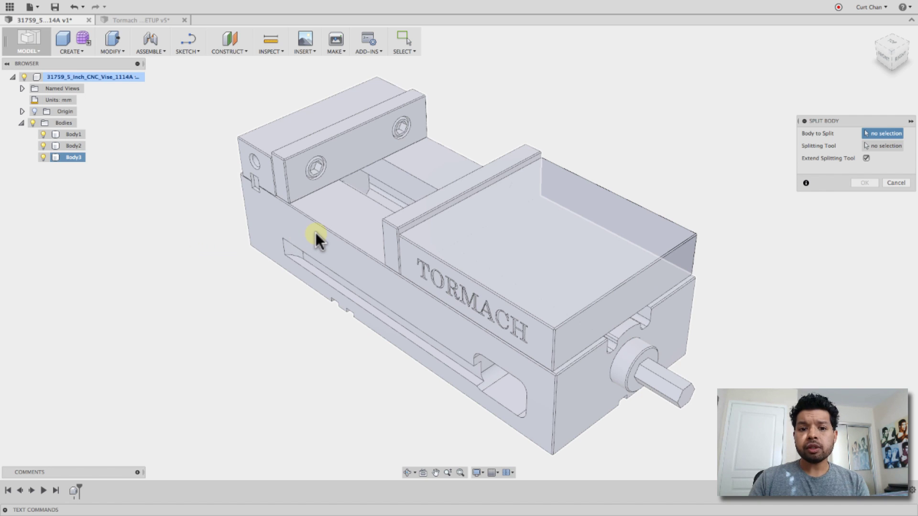
click(316, 234)
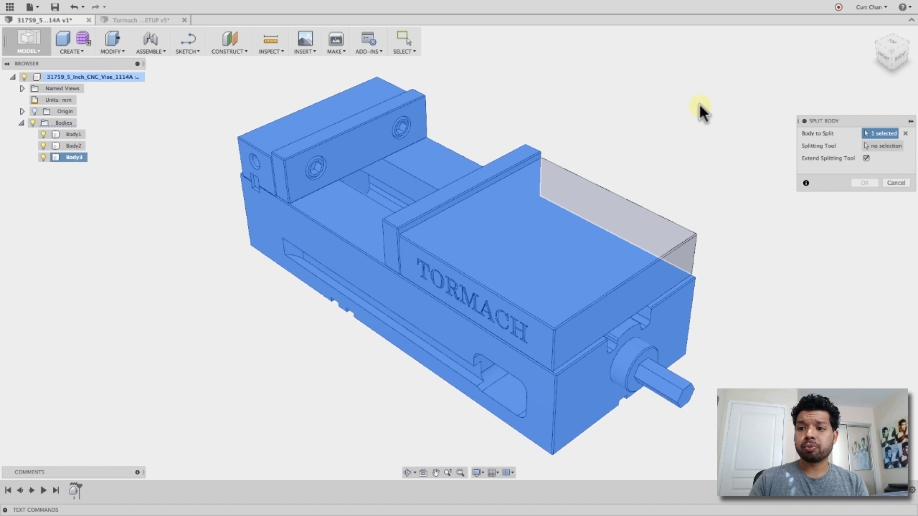
click(881, 146)
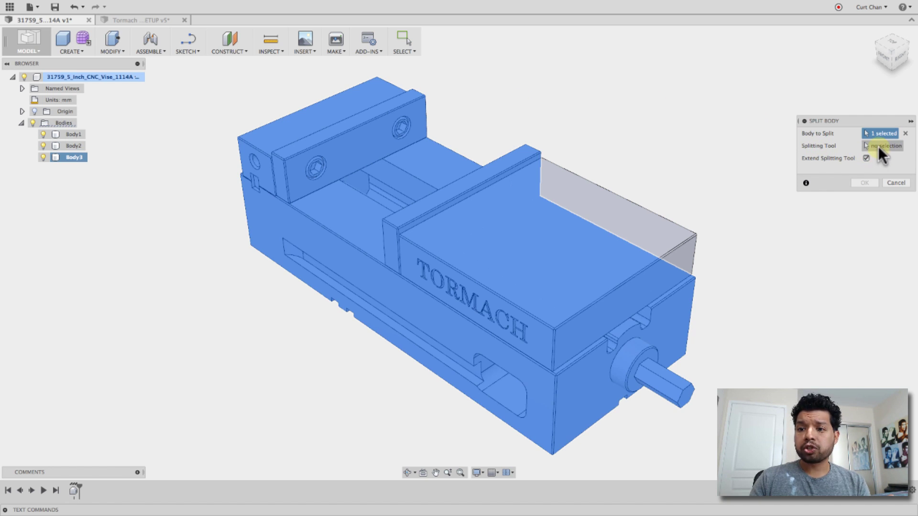
click(445, 155)
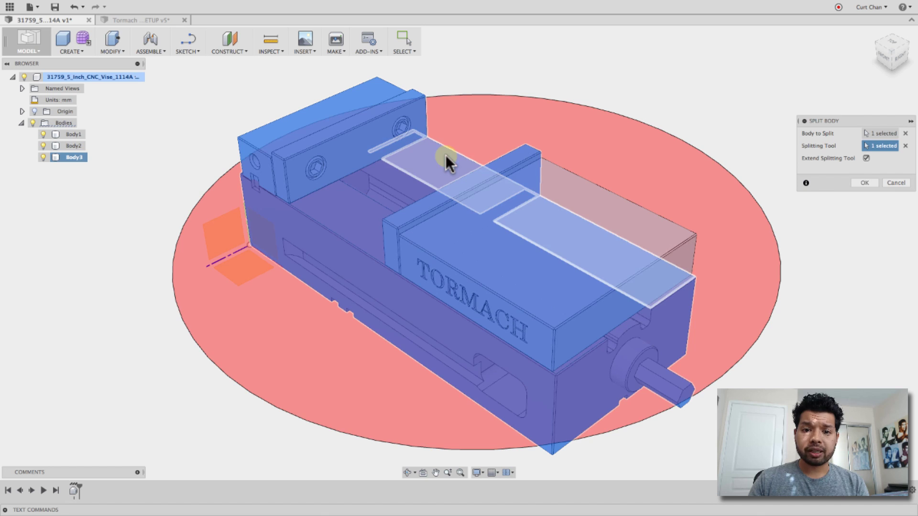
click(873, 183)
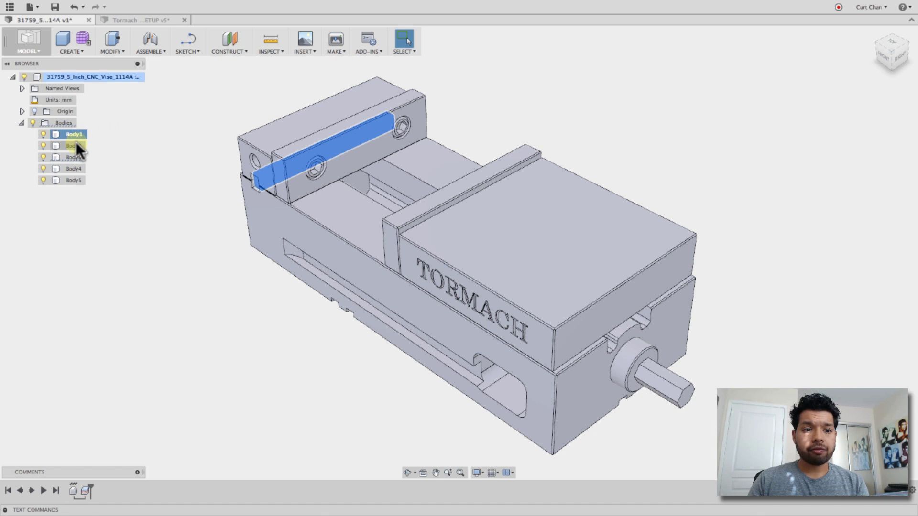
- Hide Body1, Body2, Body4 and Body5, leaving only the base Body3 visible
click(75, 168)
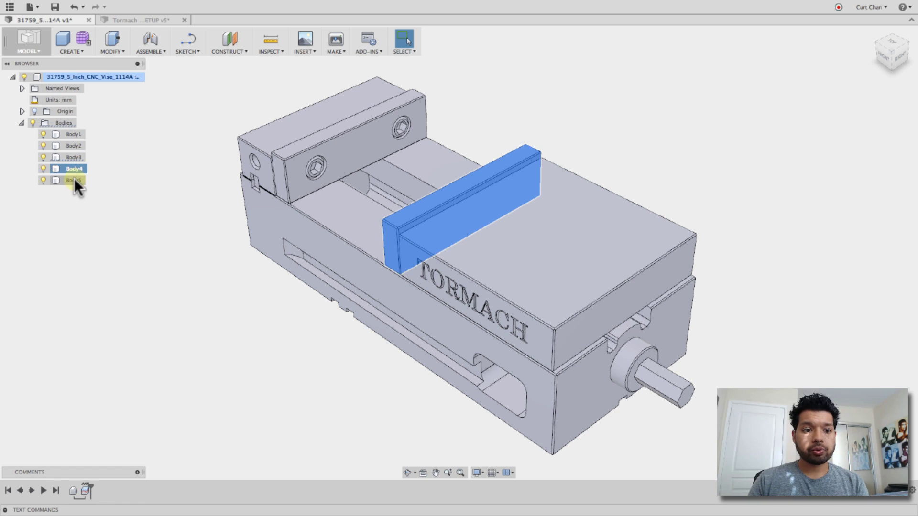
click(73, 179)
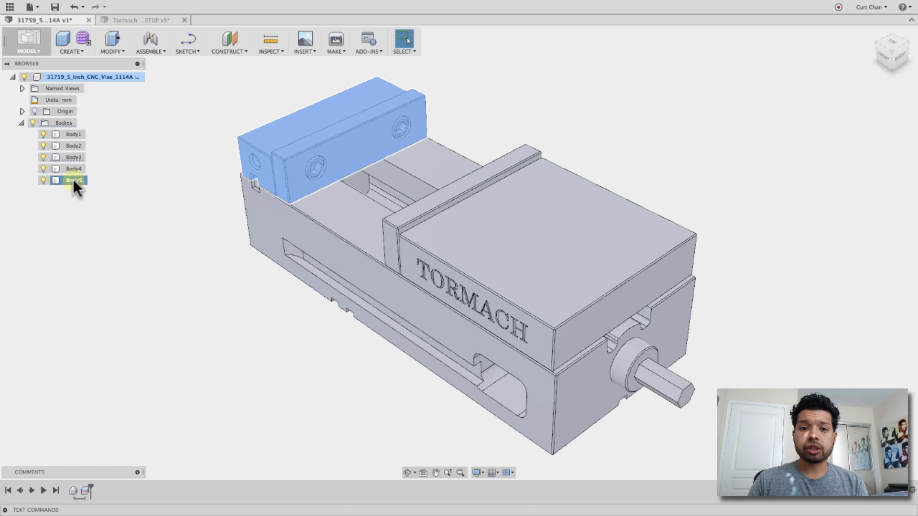
click(43, 180)
click(43, 169)
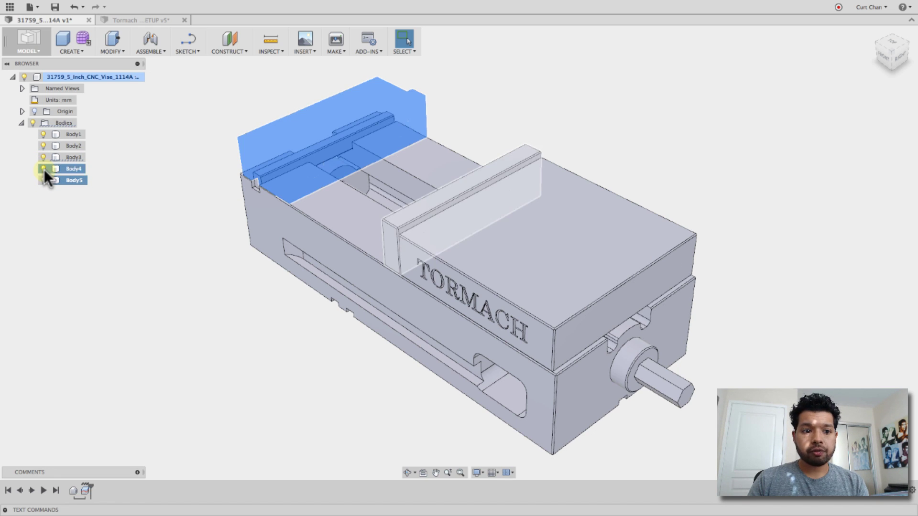
click(43, 158)
click(44, 157)
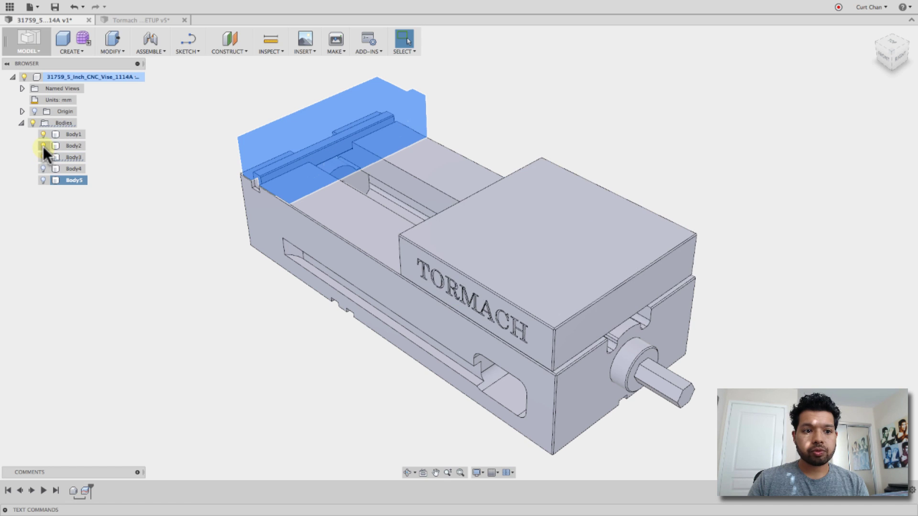
click(43, 146)
click(139, 147)
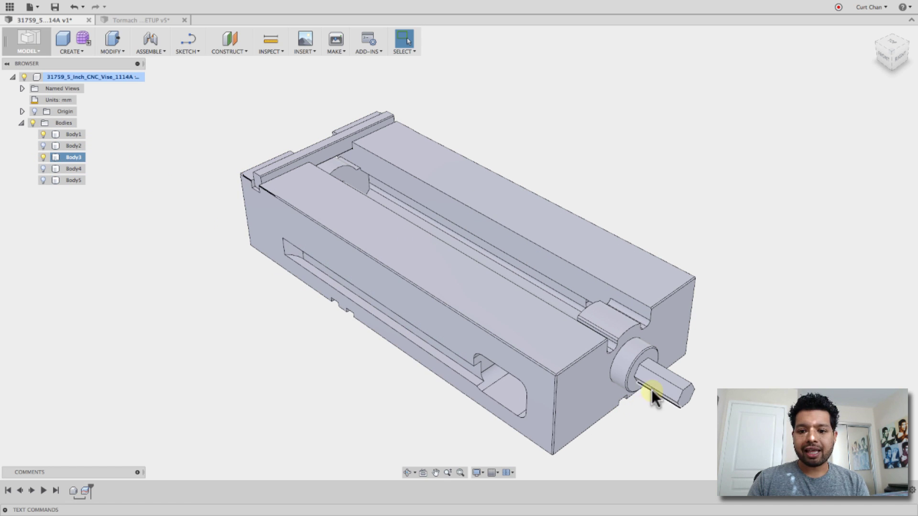
click(43, 134)
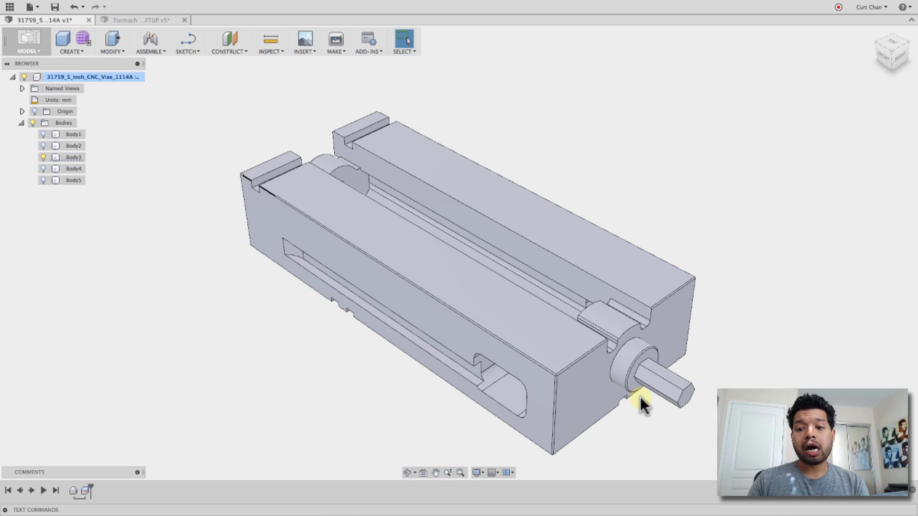
- Repeat Split Body on Body3 at the base's knob-end face, creating Body6
right_click(745, 225)
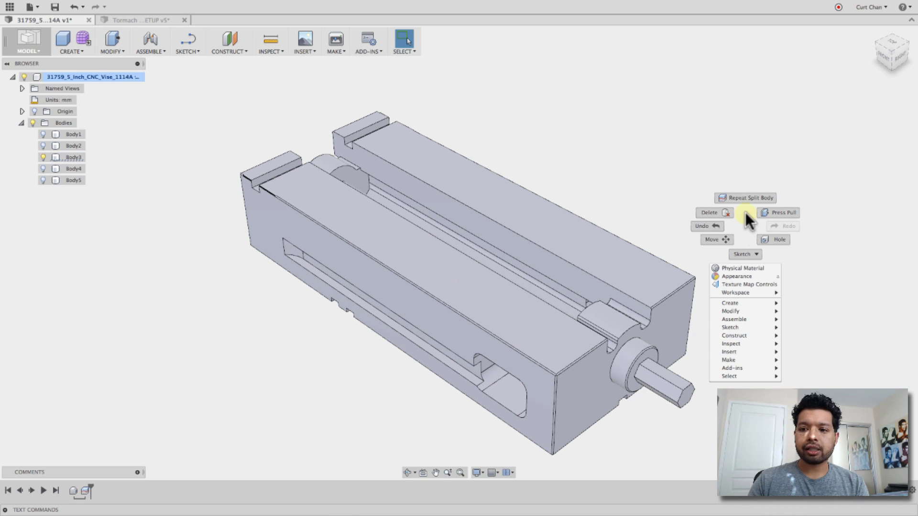
click(745, 196)
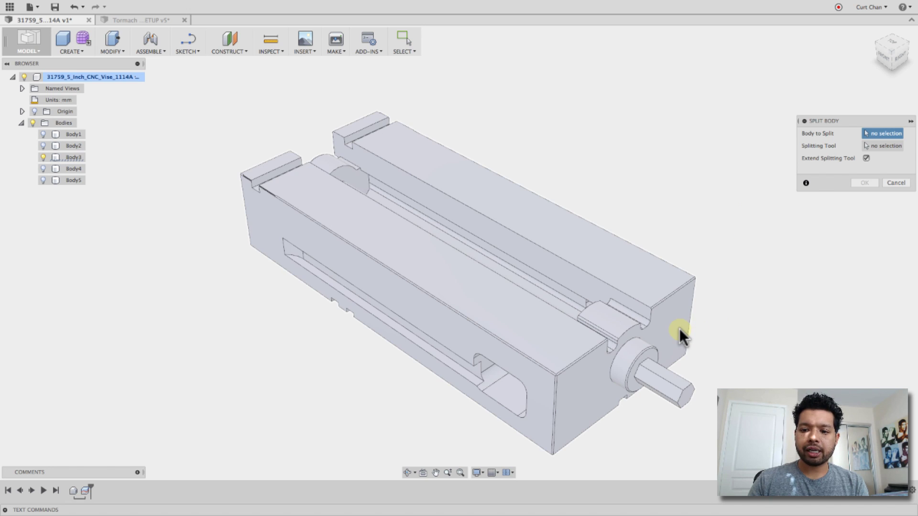
click(679, 327)
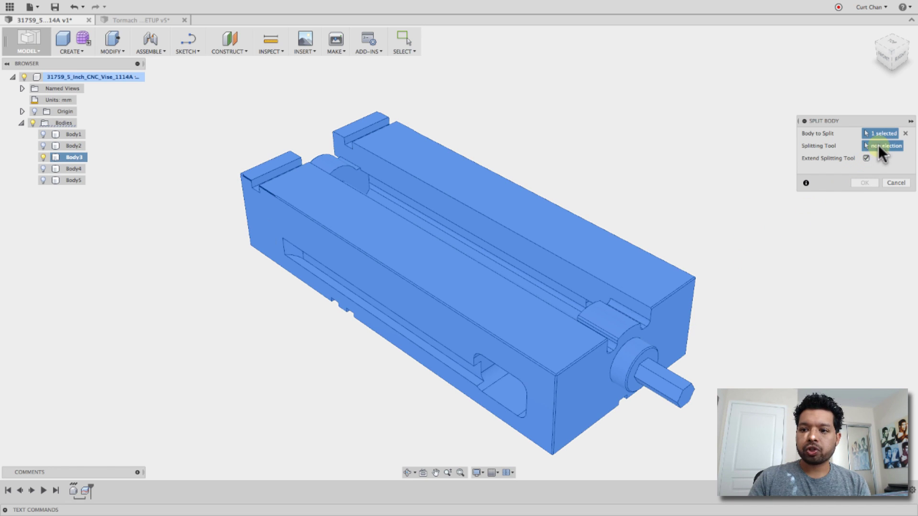
click(669, 321)
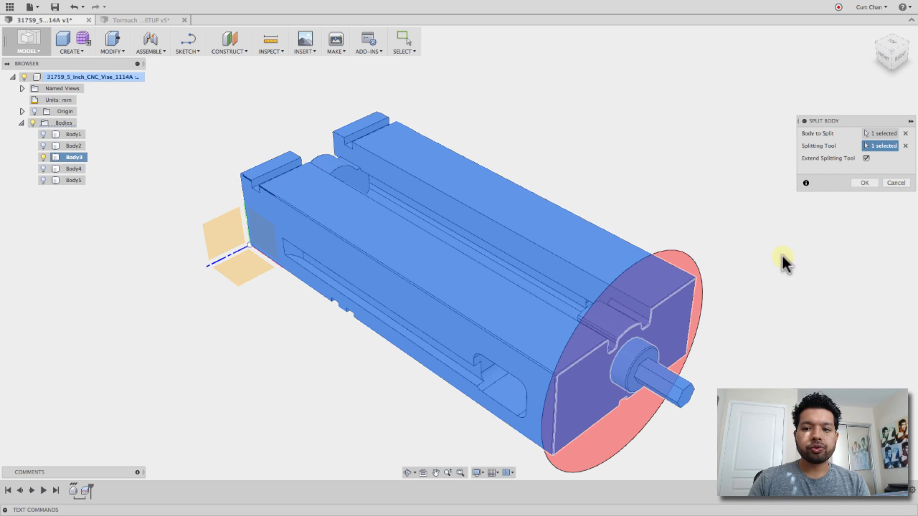
click(865, 182)
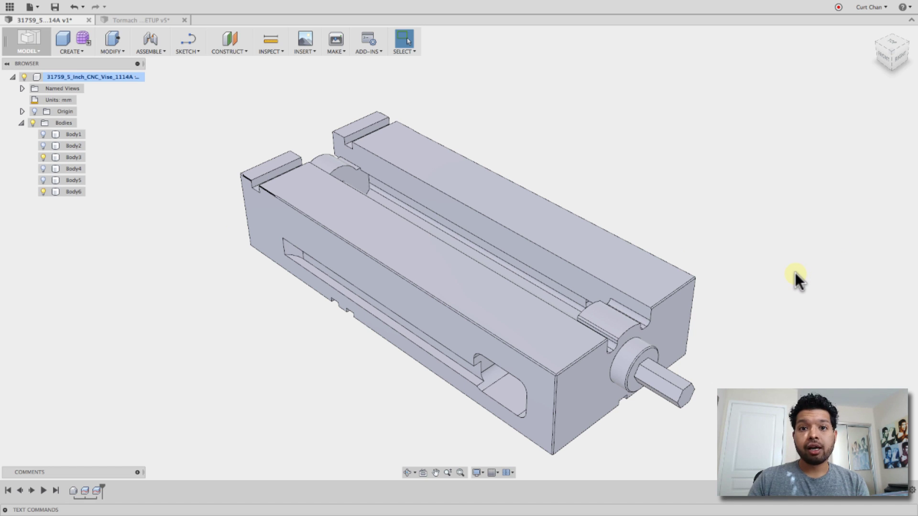
- Make Body1, Body2, Body4 and Body5 visible again
click(43, 134)
click(43, 146)
click(43, 168)
click(42, 180)
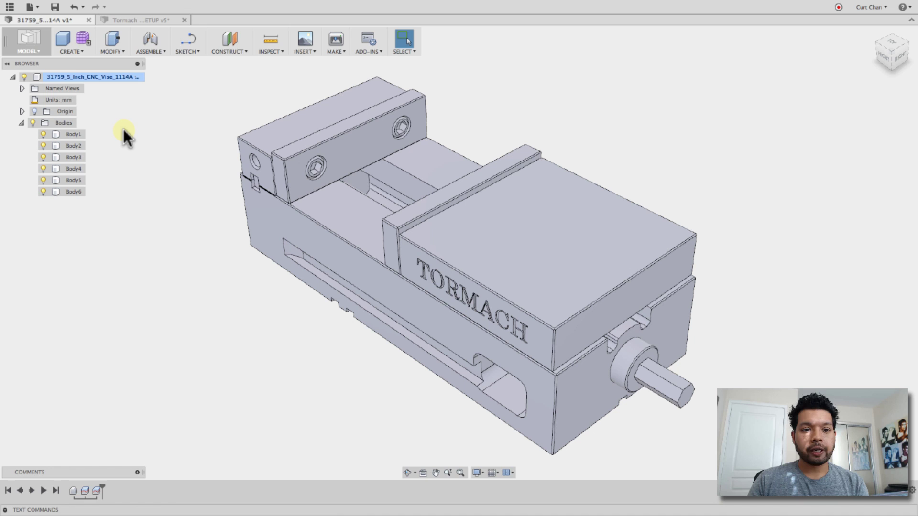
- Convert Body1 through Body6 into separate components with Create Components from Bodies
click(74, 134)
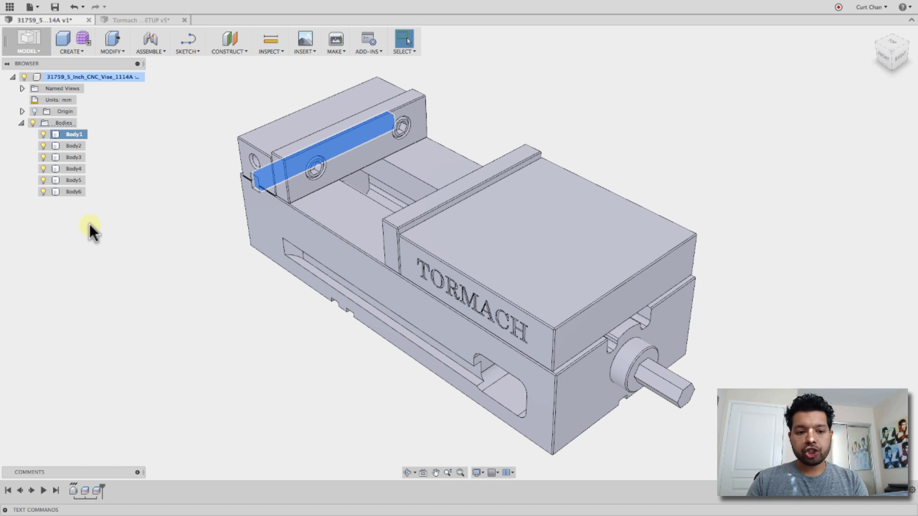
shift+click(72, 191)
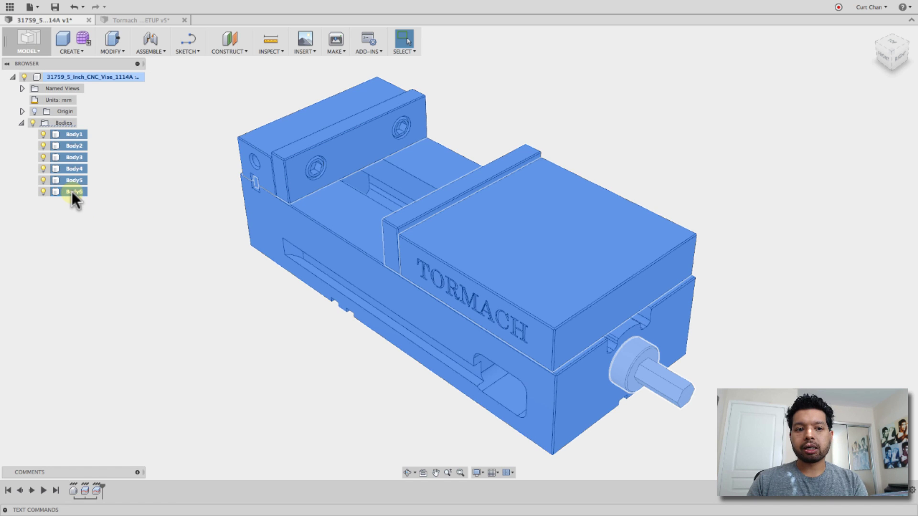
right_click(71, 191)
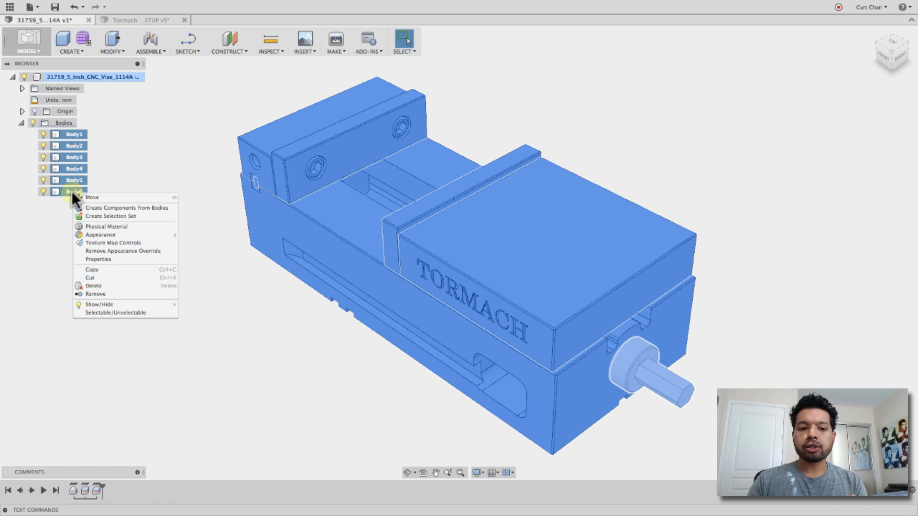
click(98, 208)
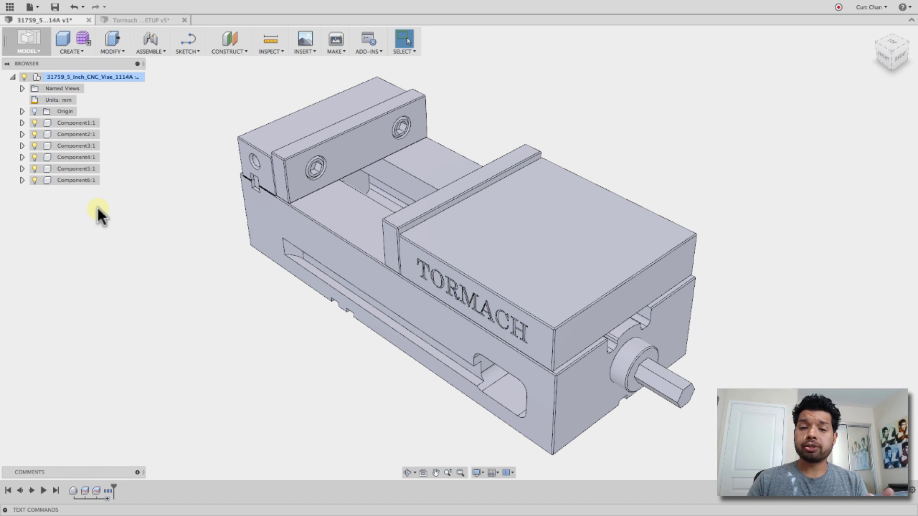
- Rename Component2 to 'Jaws'
click(74, 123)
click(74, 134)
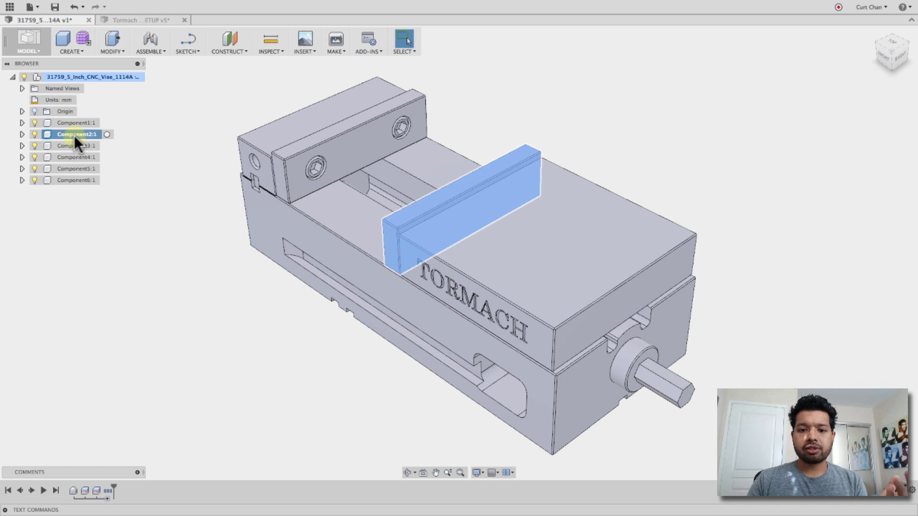
double_click(74, 135)
text(ja)
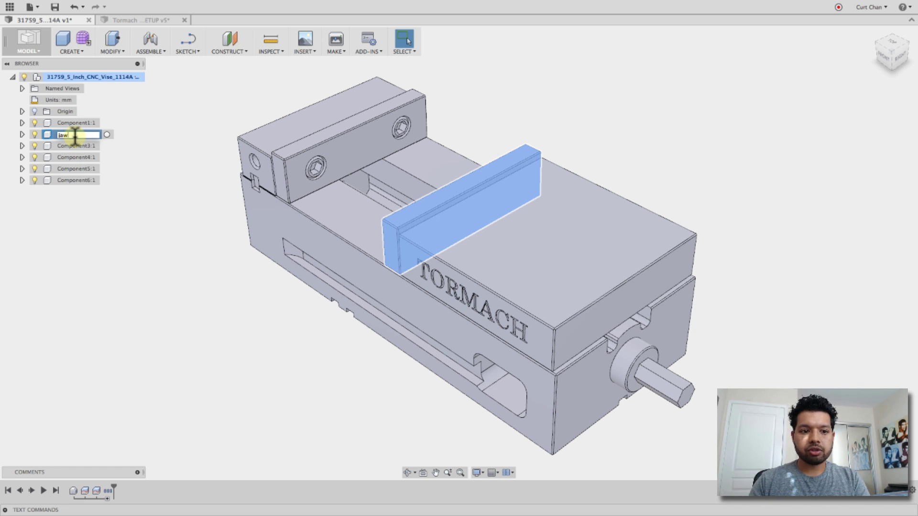
text(w)
key(BackSpace)
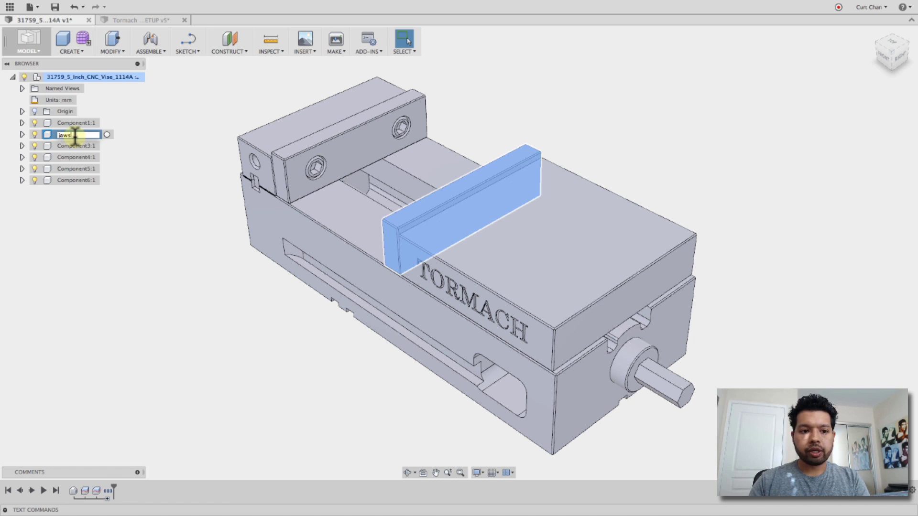
click(168, 160)
double_click(70, 134)
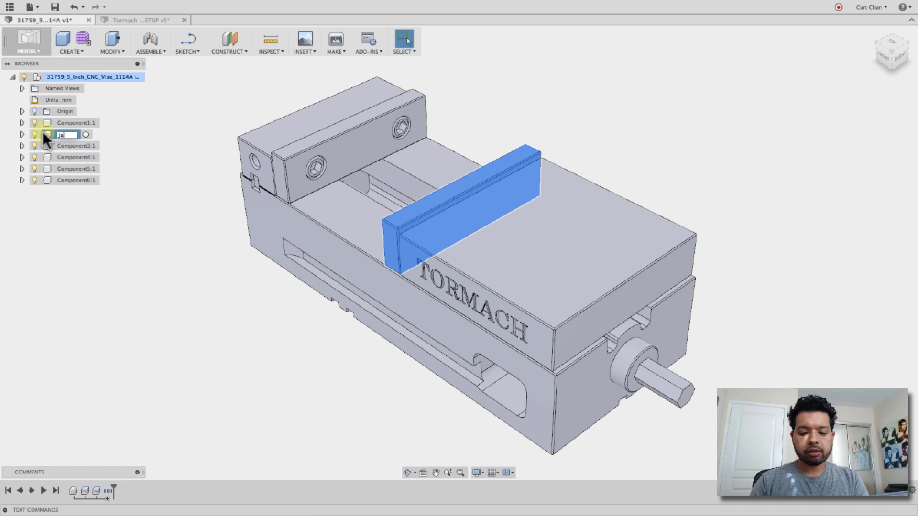
- Rename Component3 to 'hard Jaws' and Component4 to 'Knob'
double_click(71, 146)
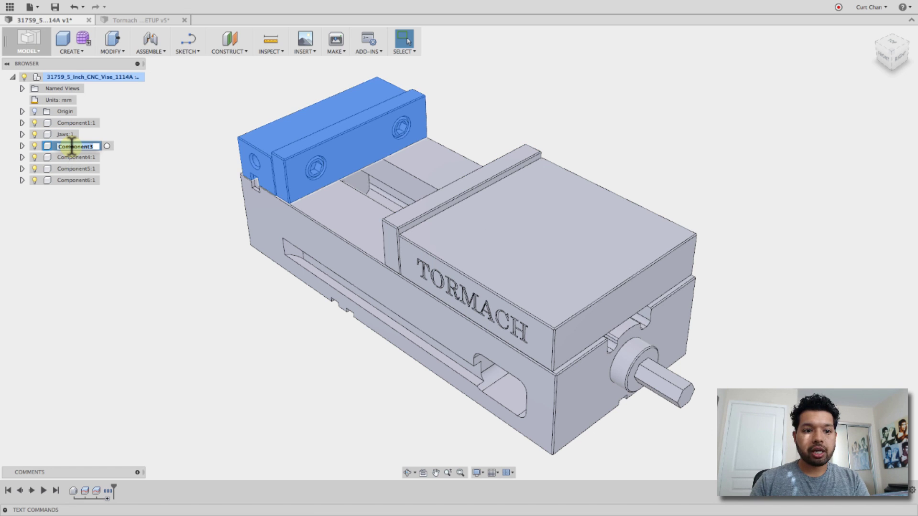
text(hard j)
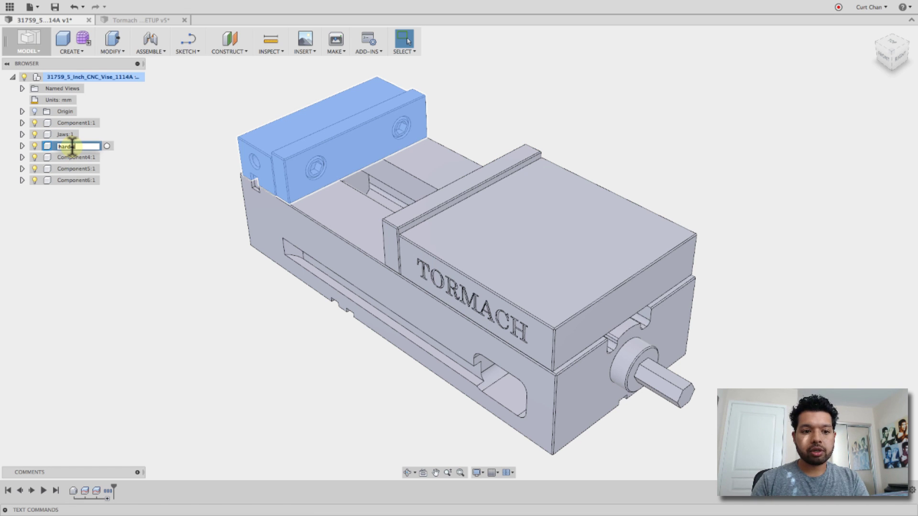
text(rl)
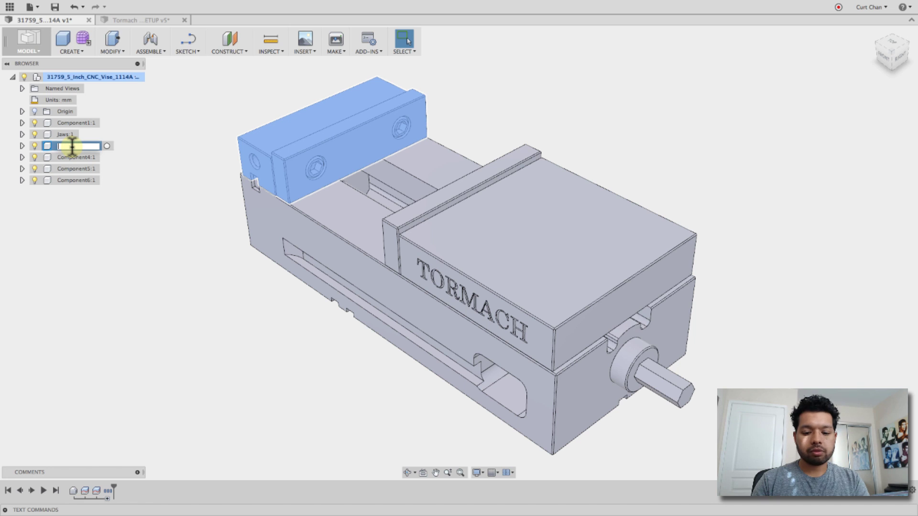
text(en)
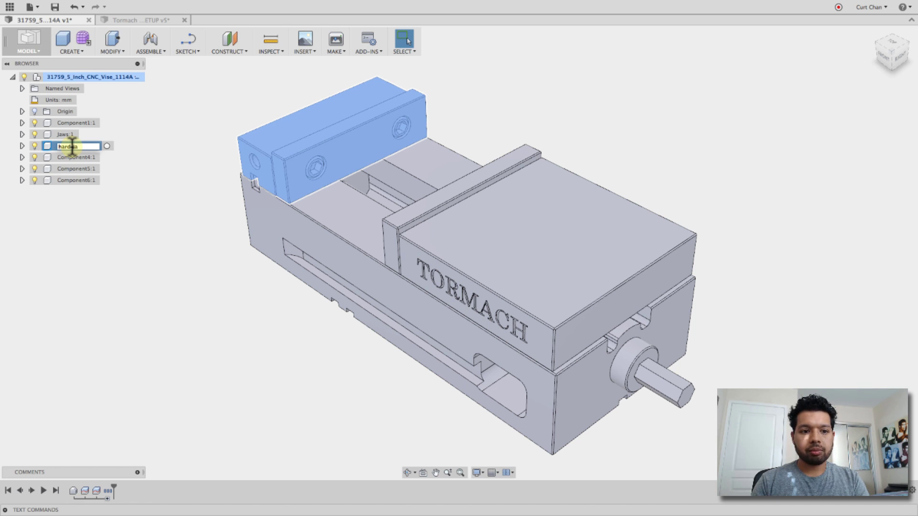
text(s)
key(Return)
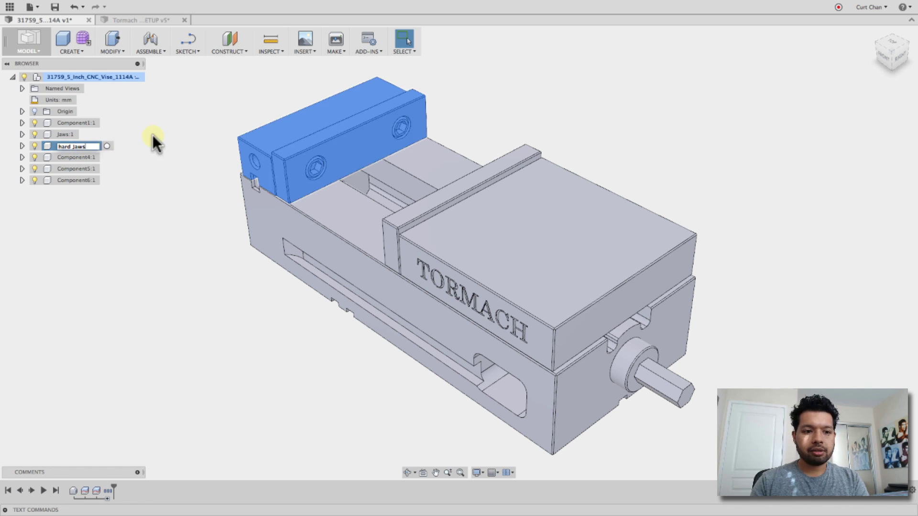
double_click(90, 157)
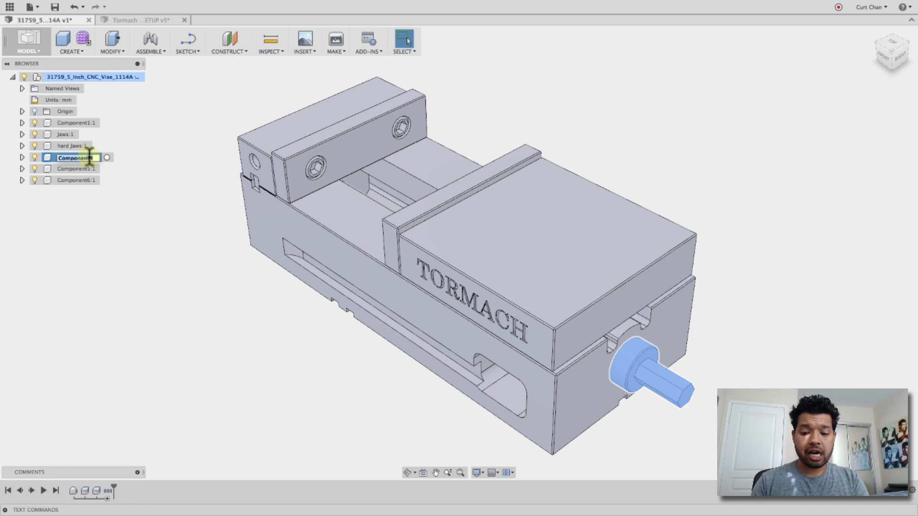
text(Knob)
key(Return)
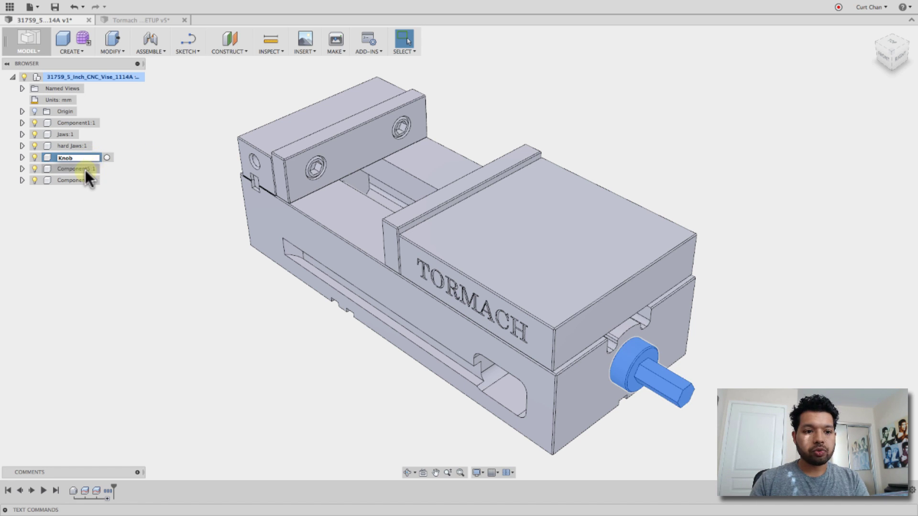
- Rename Component5 to 'Base' and Component6 to 'Moveable Jaws'
click(84, 168)
text(Base)
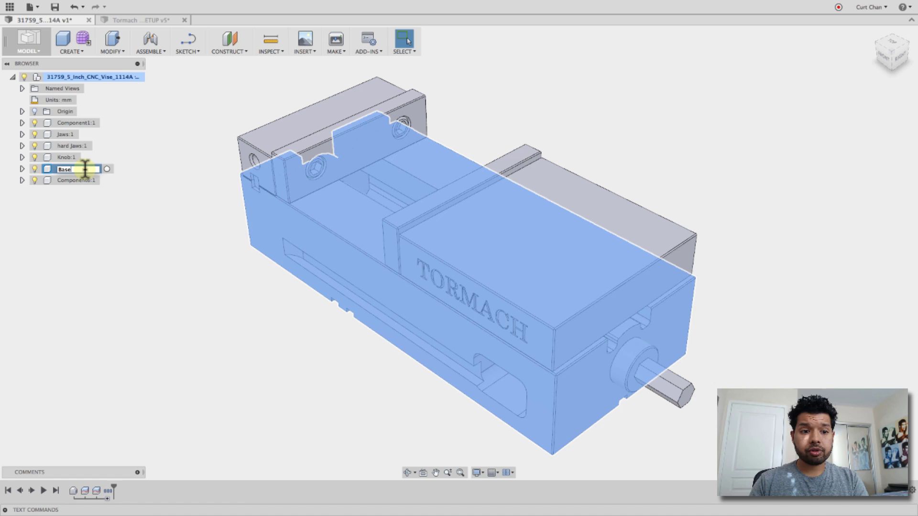
key(Return)
click(82, 181)
double_click(83, 180)
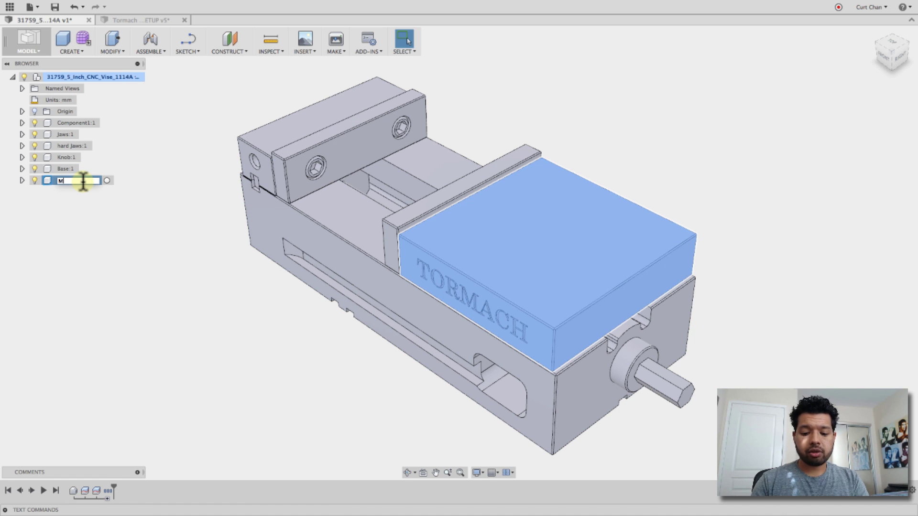
text(Moveable)
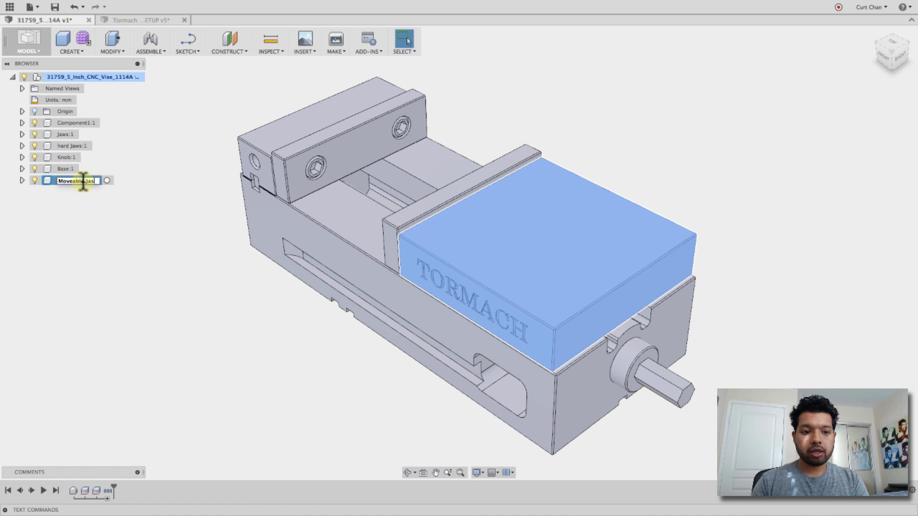
text( Jaws)
key(Return)
click(173, 154)
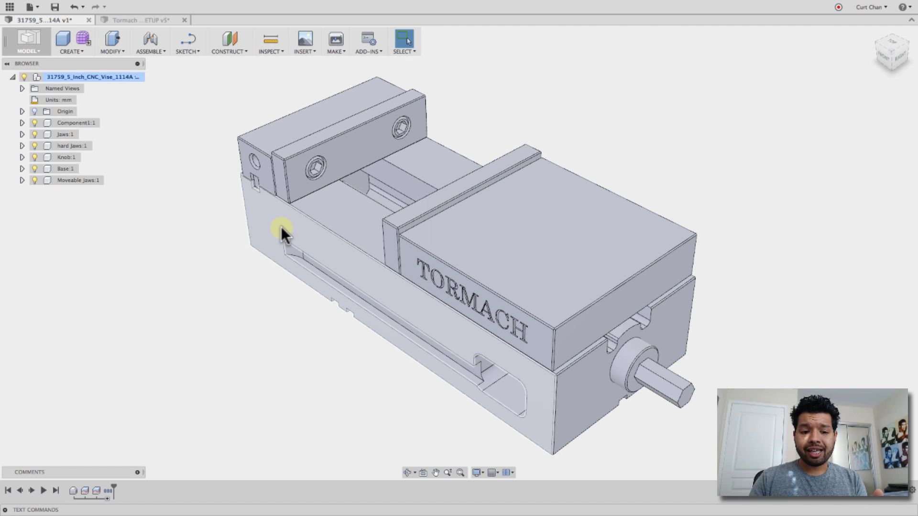
drag(281, 227, 188, 228)
drag(306, 177, 377, 139)
drag(502, 264, 571, 240)
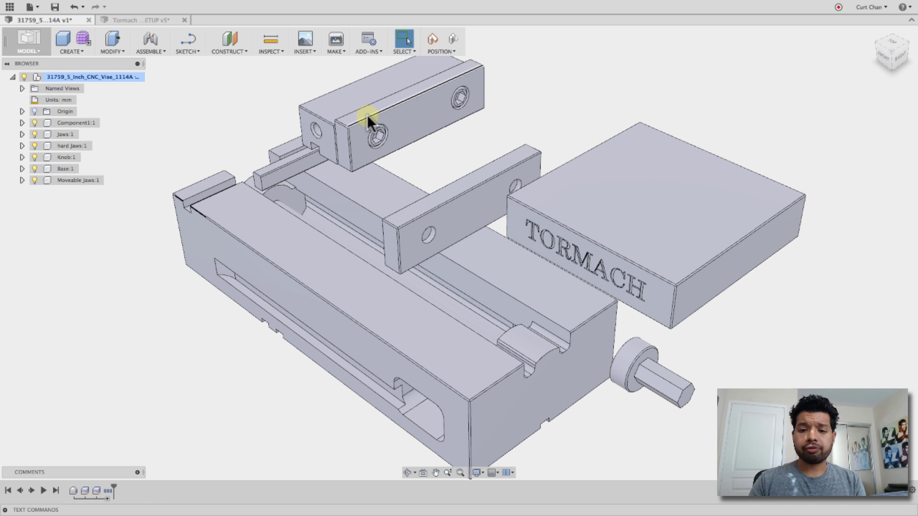
key(ctrl+z)
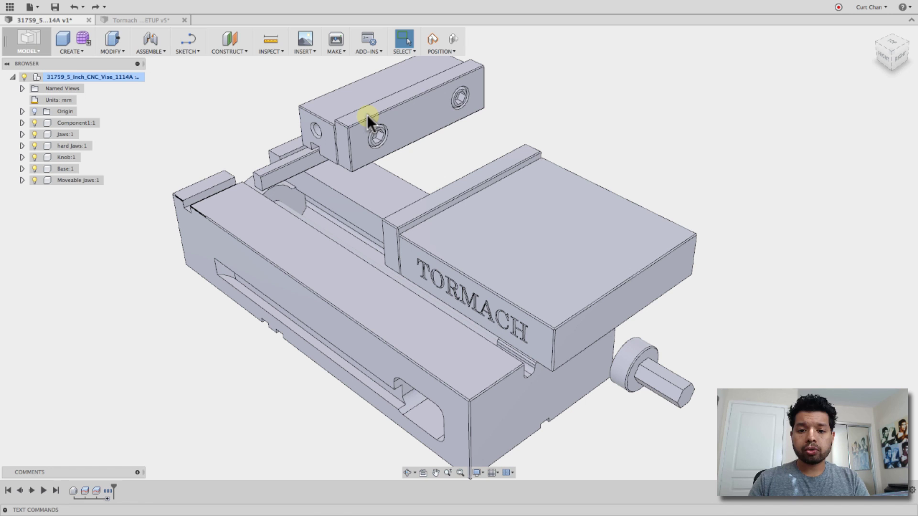
key(ctrl+z)
key(ctrl+z)
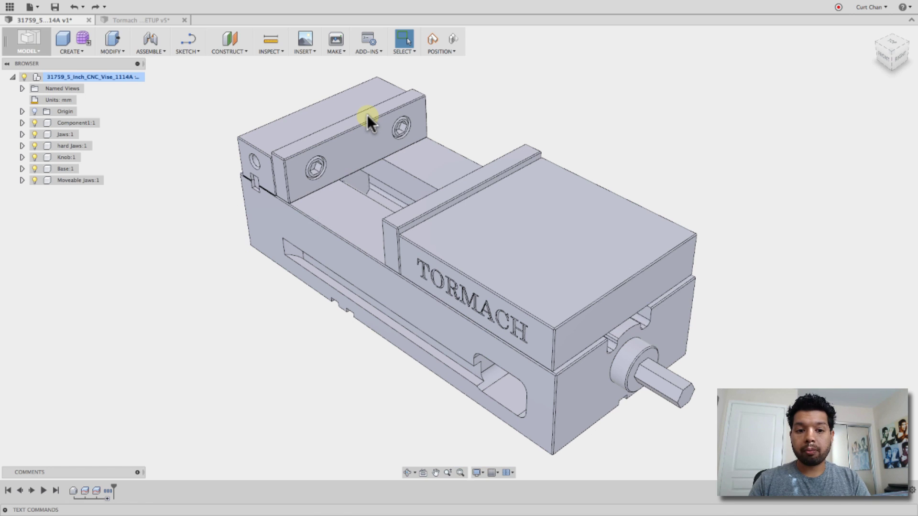
drag(401, 128, 301, 236)
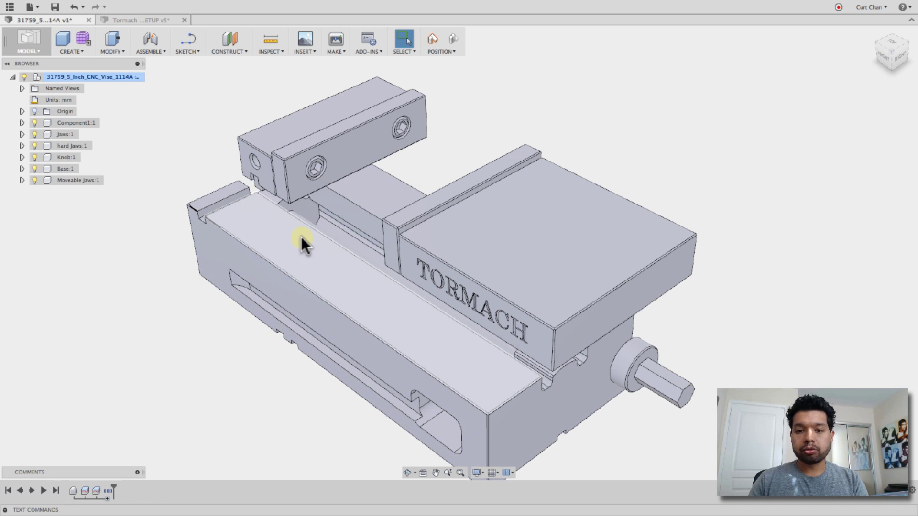
key(ctrl+z)
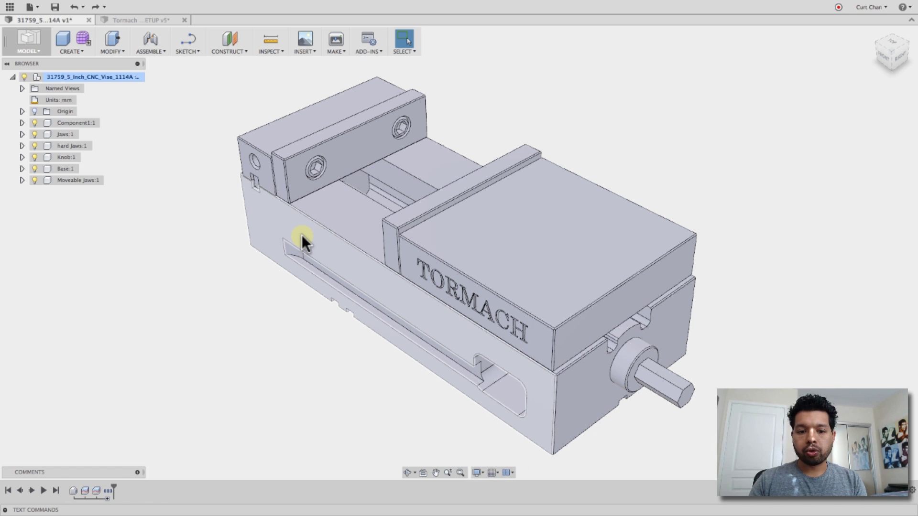
click(348, 222)
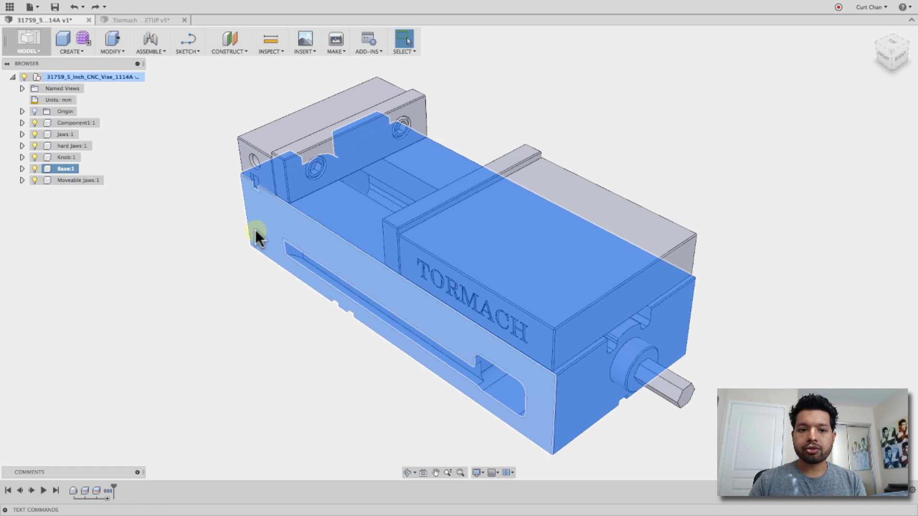
- Ground Base:1 and hard Jaws:1, then drag the movable jaw toward the knob to test it
click(156, 52)
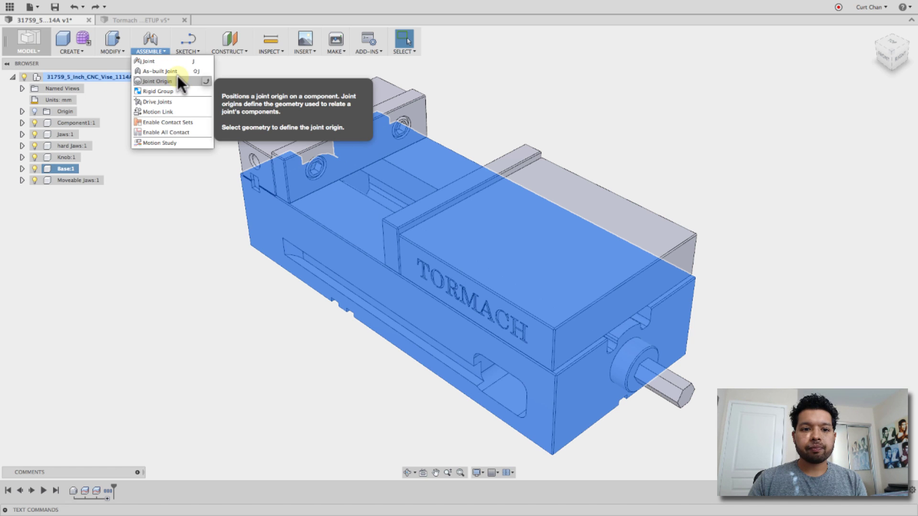
click(268, 79)
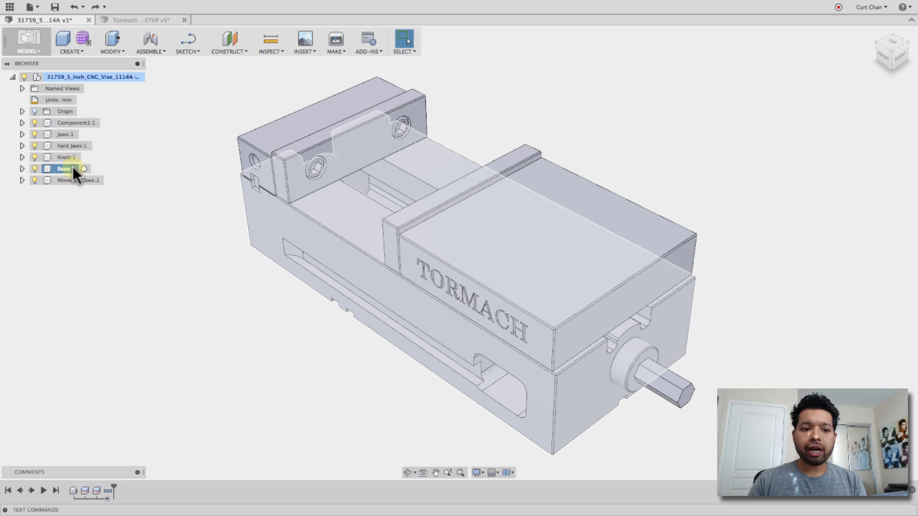
right_click(72, 167)
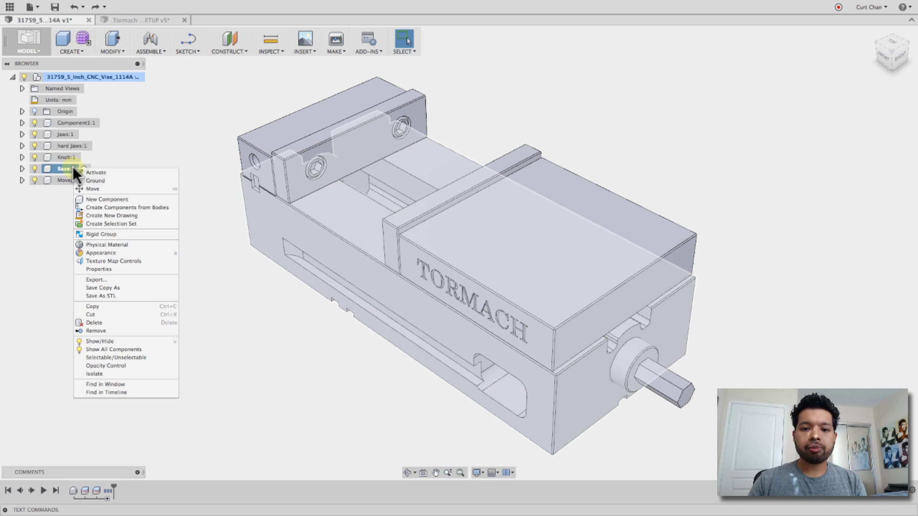
click(121, 179)
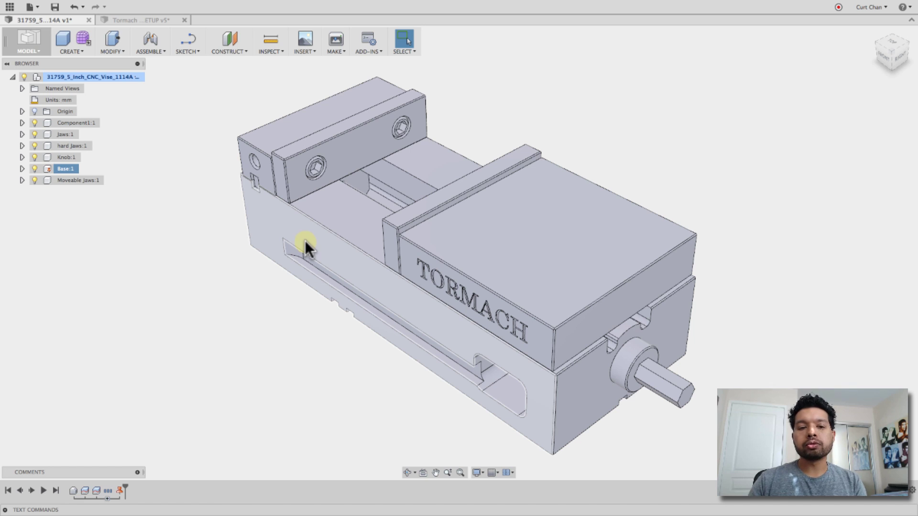
click(81, 143)
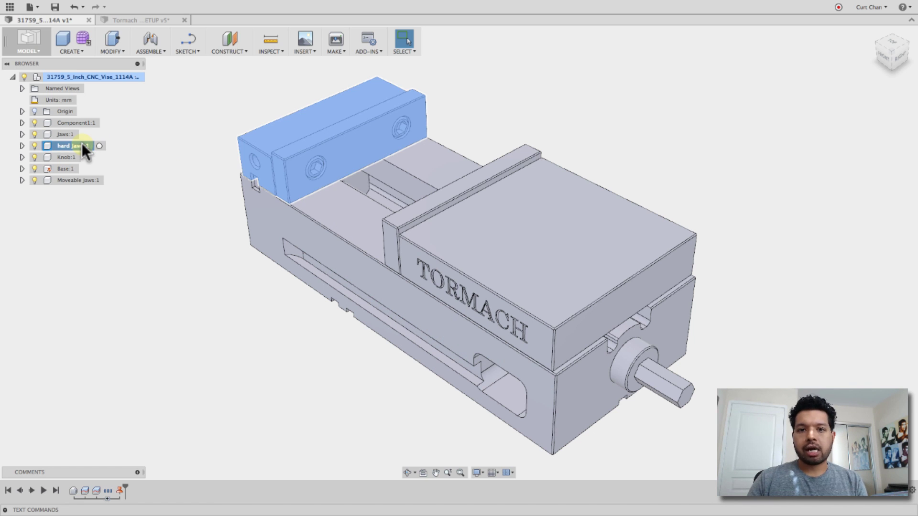
right_click(82, 144)
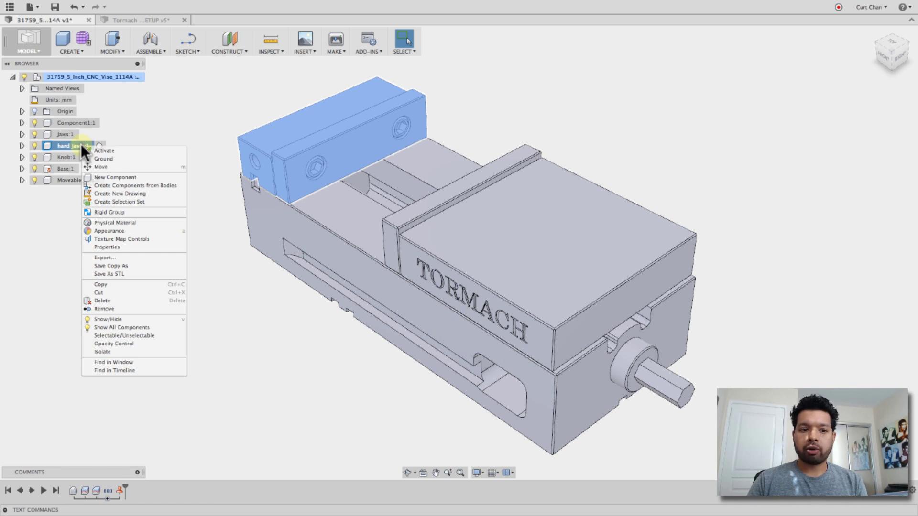
click(116, 160)
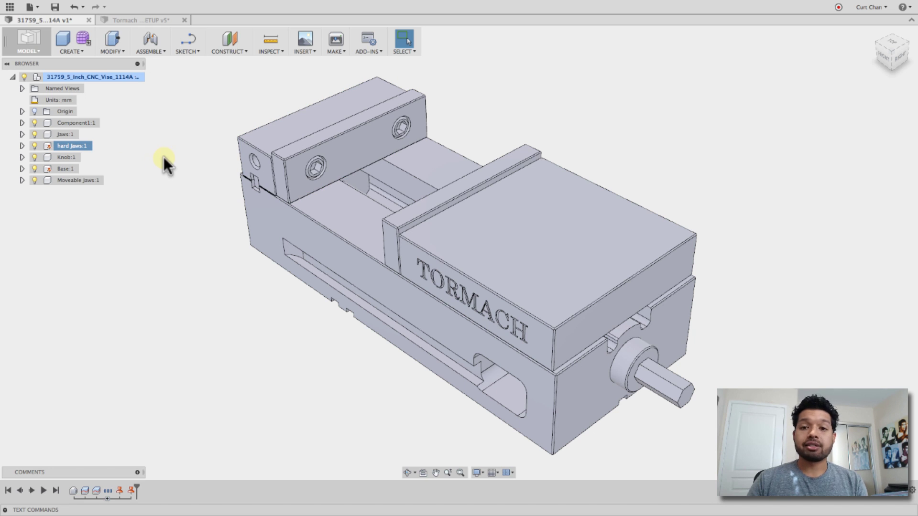
drag(440, 228, 552, 208)
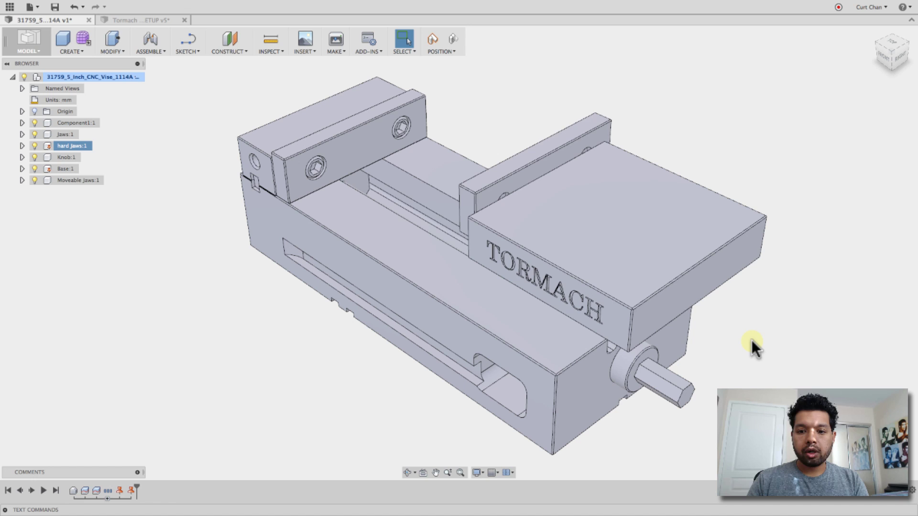
- Undo the test move so the movable jaw returns to the slide
key(super+z)
key(super+z)
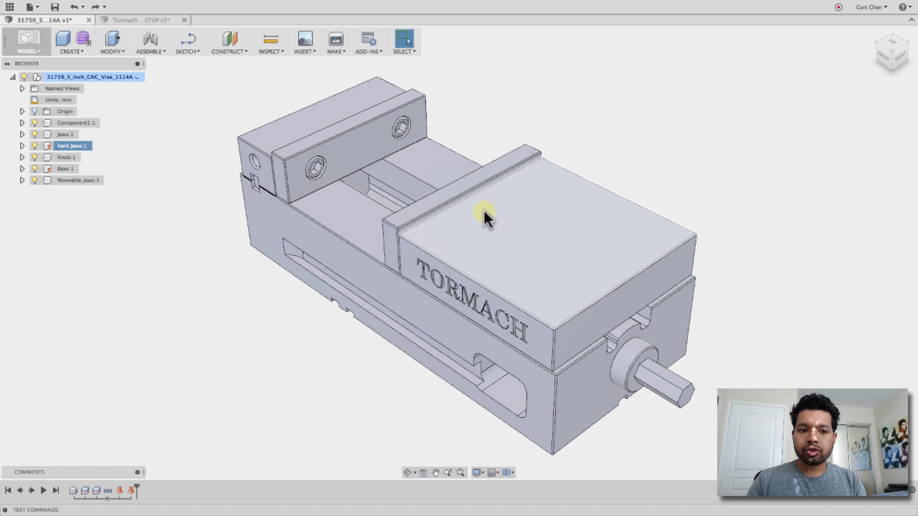
key(super+shift+z)
key(super+shift+z)
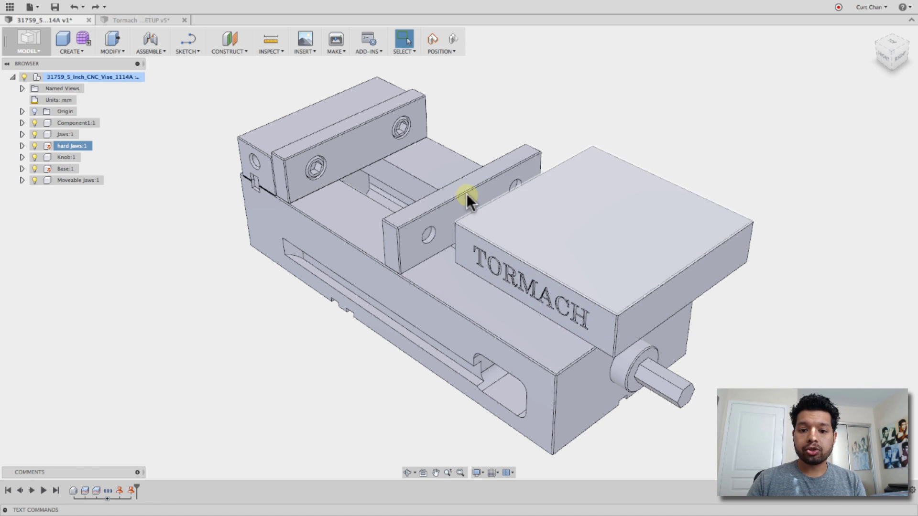
key(super+z)
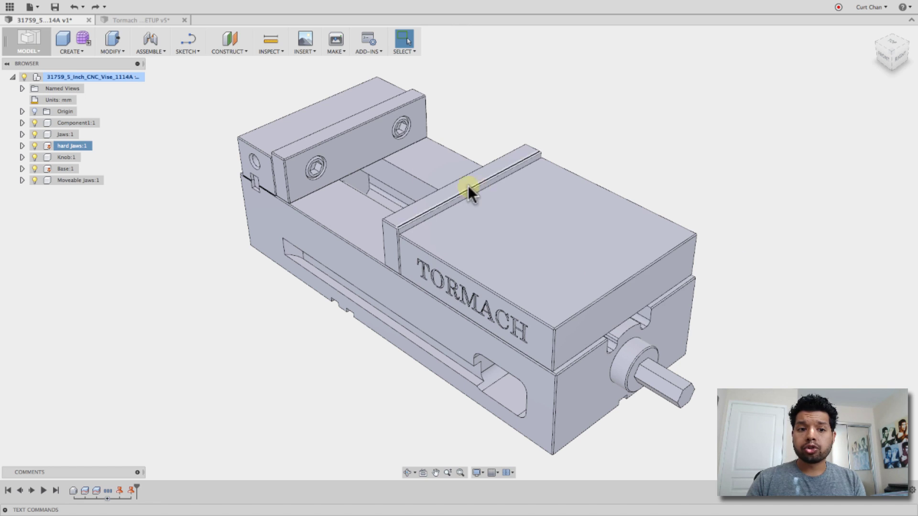
- Create a rigid group of Moveable Jaws and Jaws, test-drag it, then undo the move
click(152, 51)
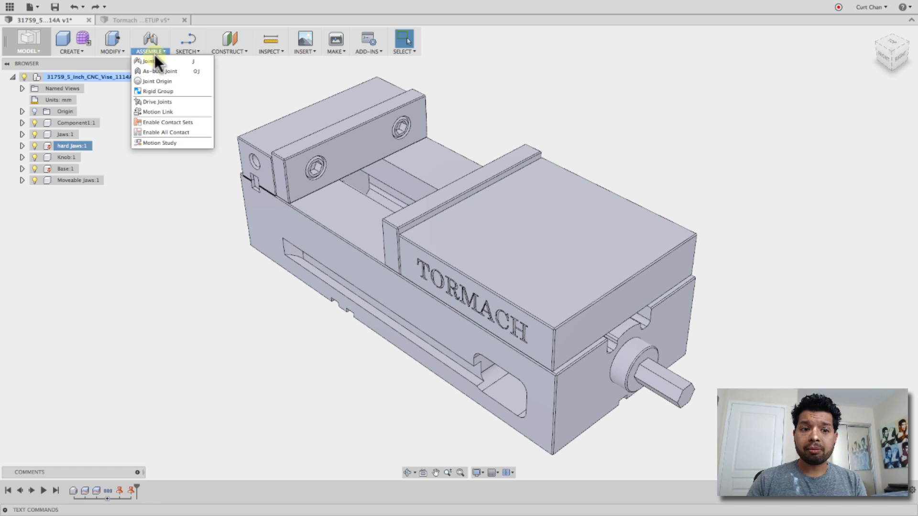
click(174, 89)
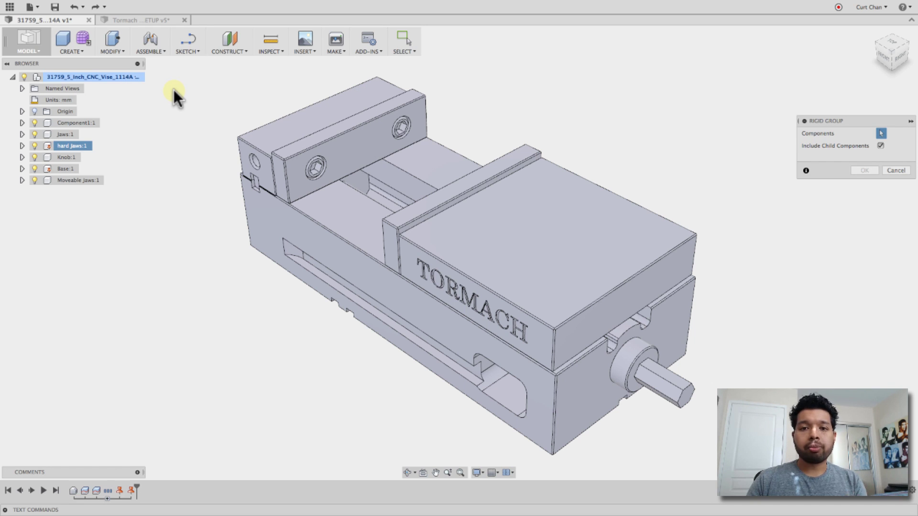
click(604, 246)
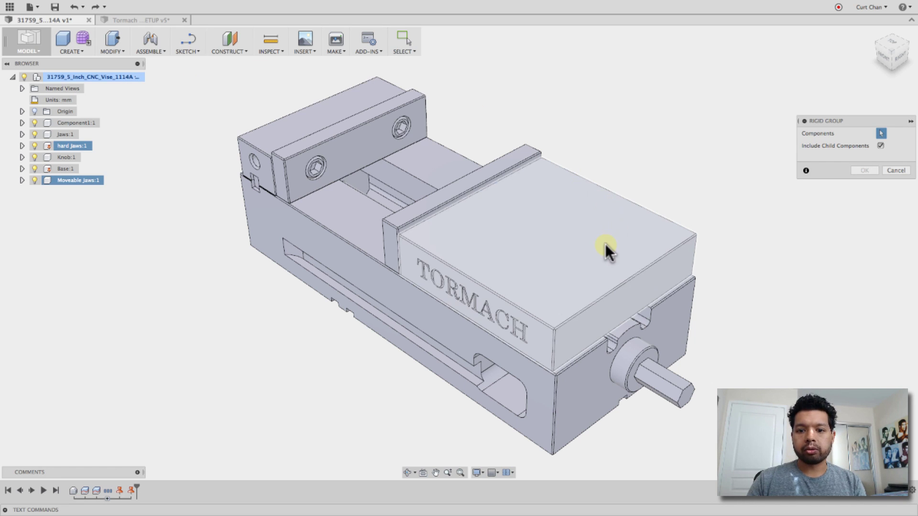
click(484, 171)
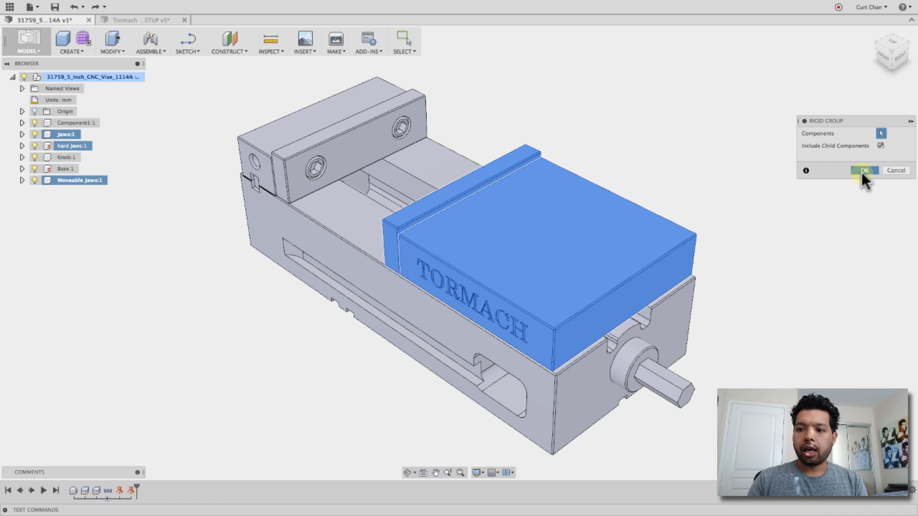
click(863, 170)
drag(560, 239, 693, 189)
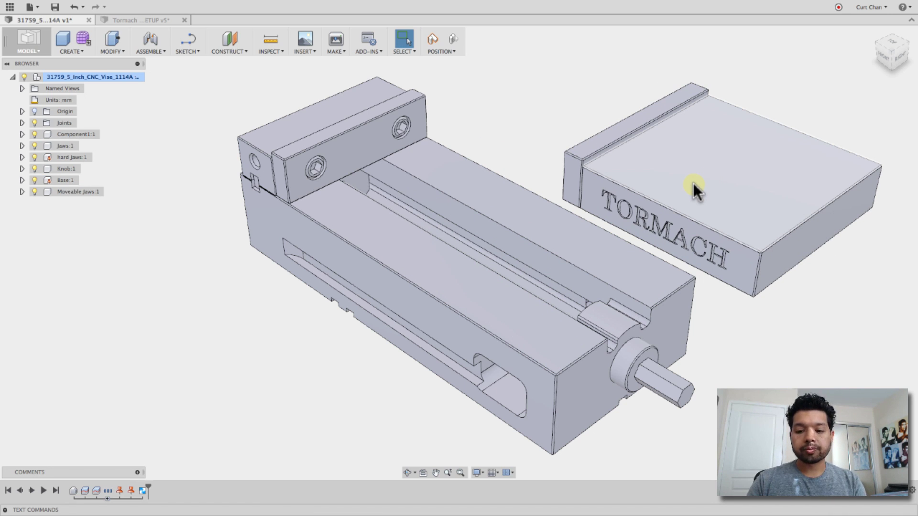
key(super+z)
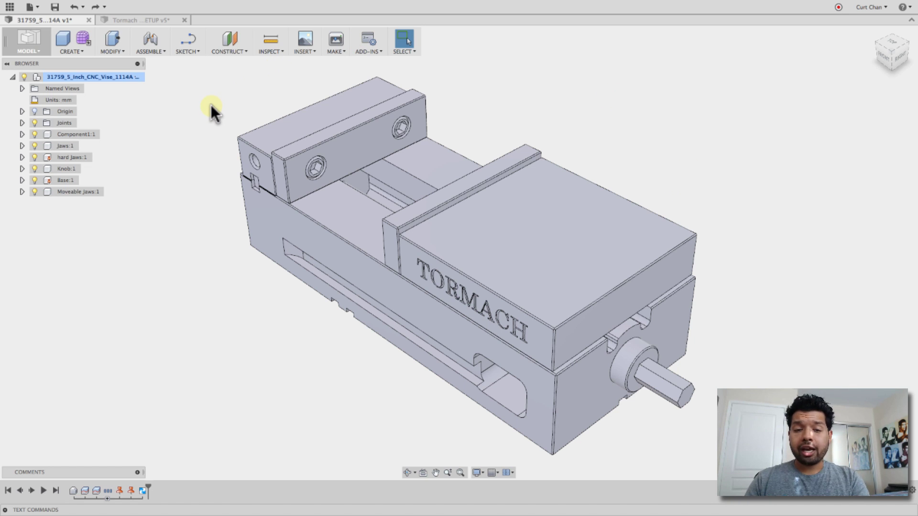
- Cancel a started joint, then change the design's unit type from millimetres to Inch
key(j)
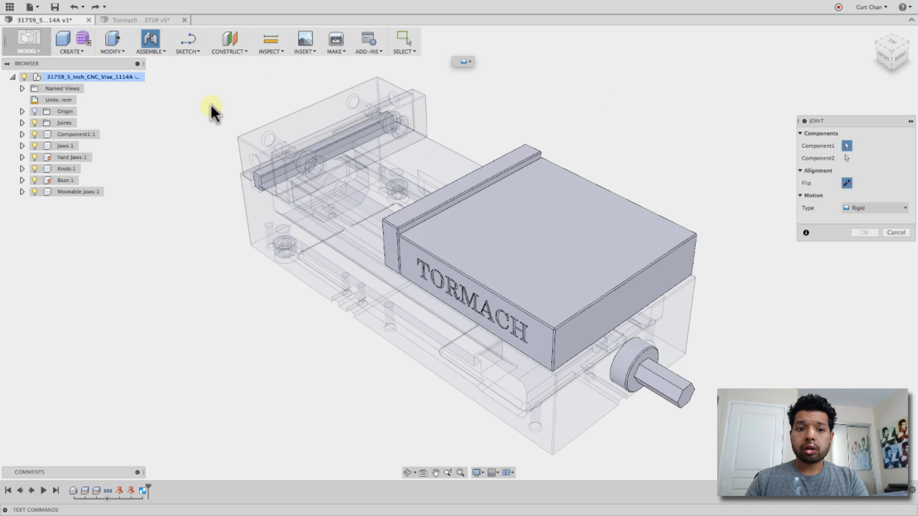
click(895, 233)
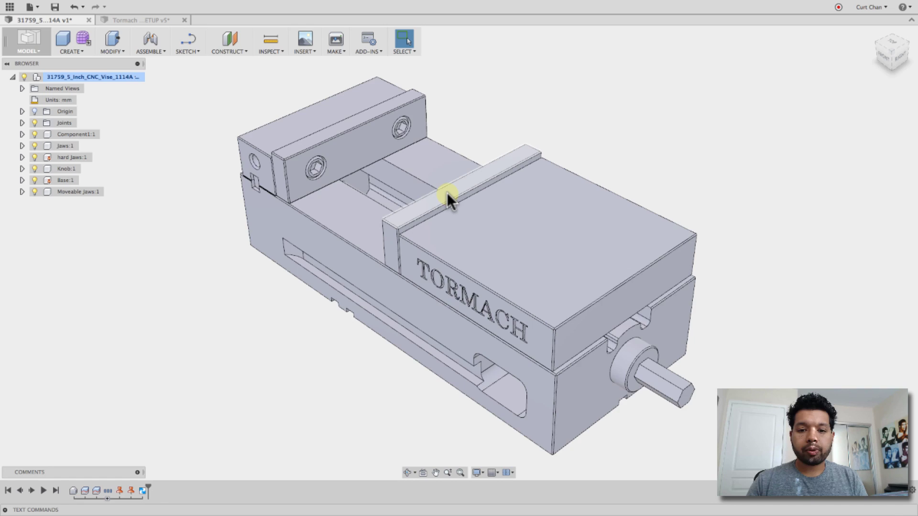
shift+middle_drag(447, 192, 367, 141)
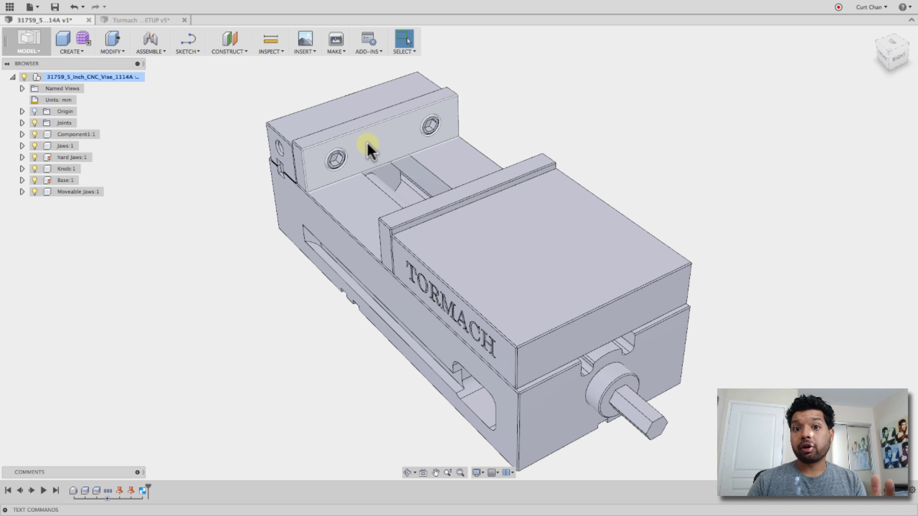
click(82, 100)
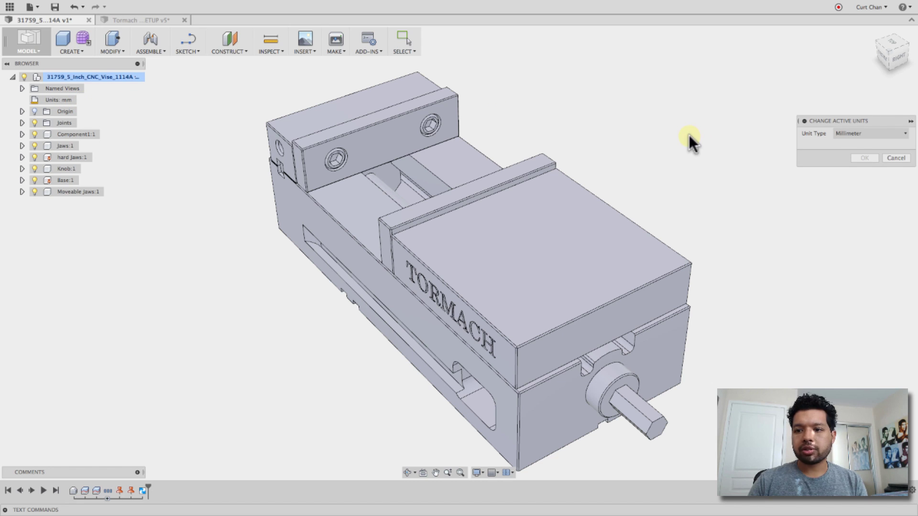
click(860, 134)
click(865, 171)
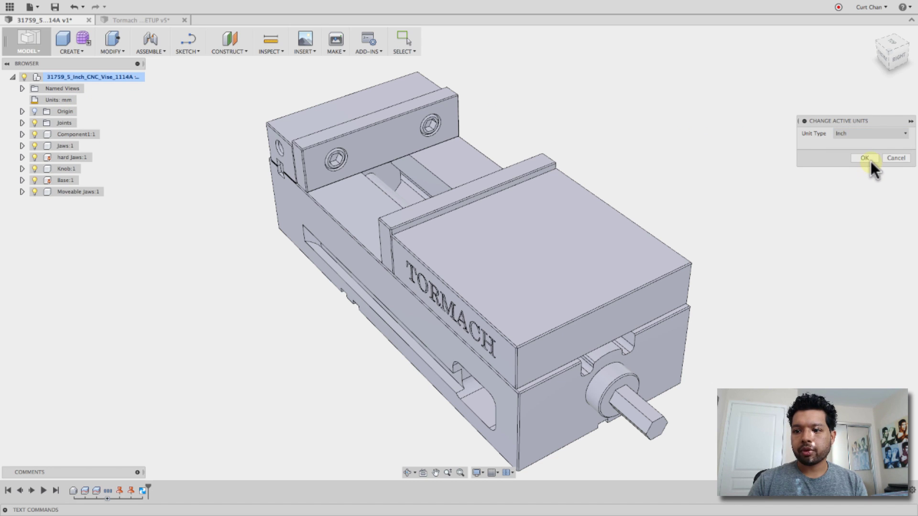
click(870, 160)
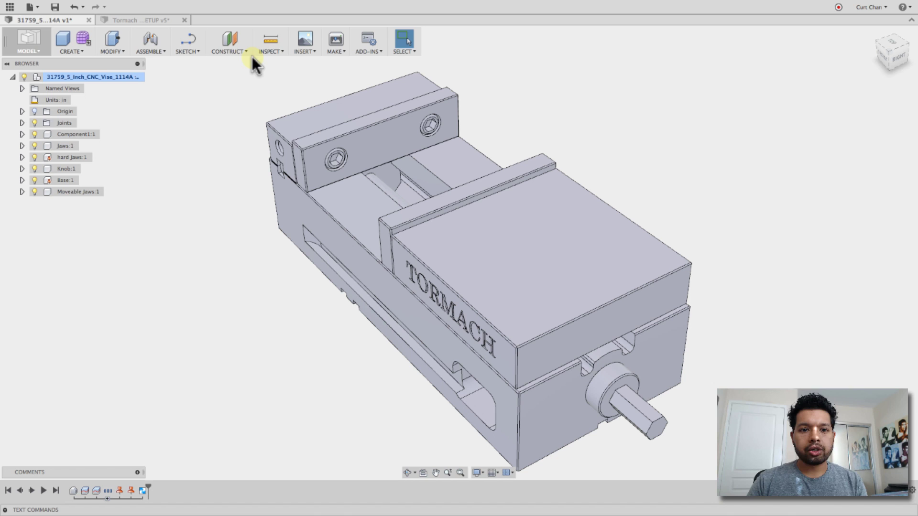
click(268, 47)
- Measure between the fixed and movable inner jaw faces, reading a 4 in gap
click(381, 144)
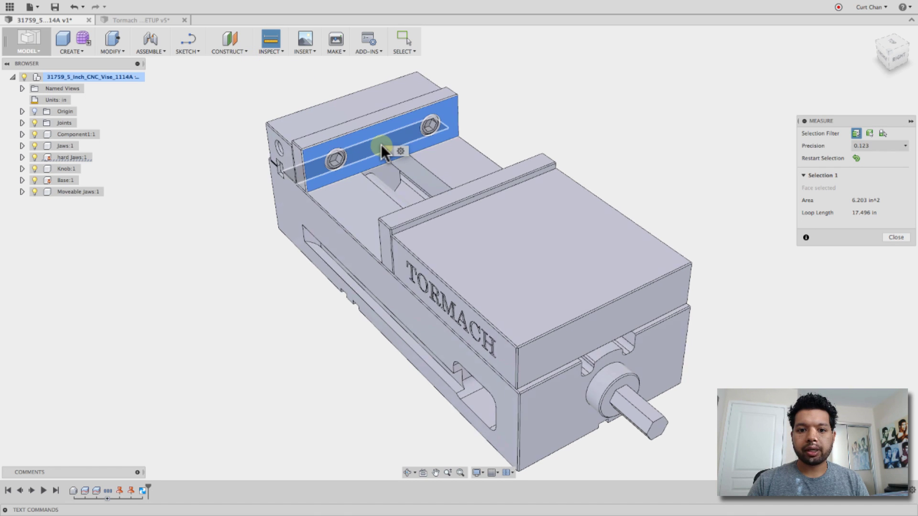
shift+middle_drag(380, 144, 460, 197)
click(437, 205)
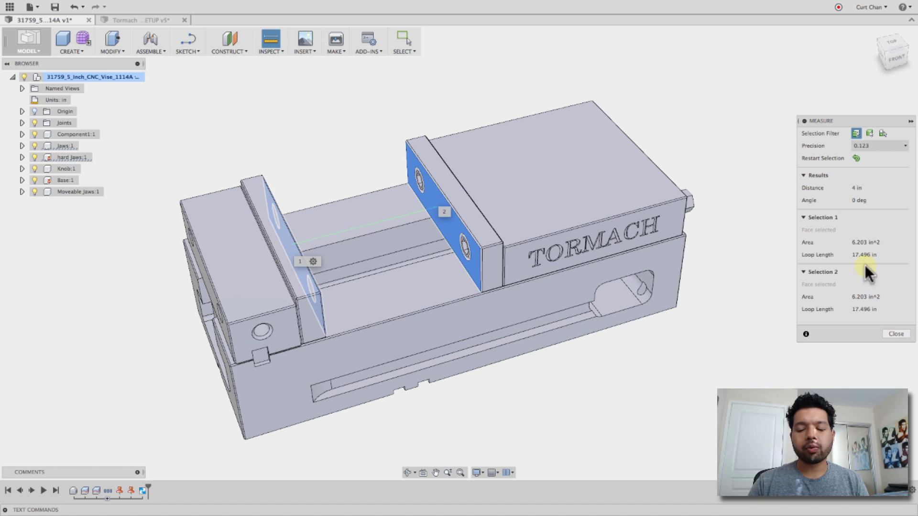
click(896, 334)
shift+middle_drag(895, 332, 822, 227)
- Begin an as-built Slider joint between the moveable jaws and the vise base
click(160, 51)
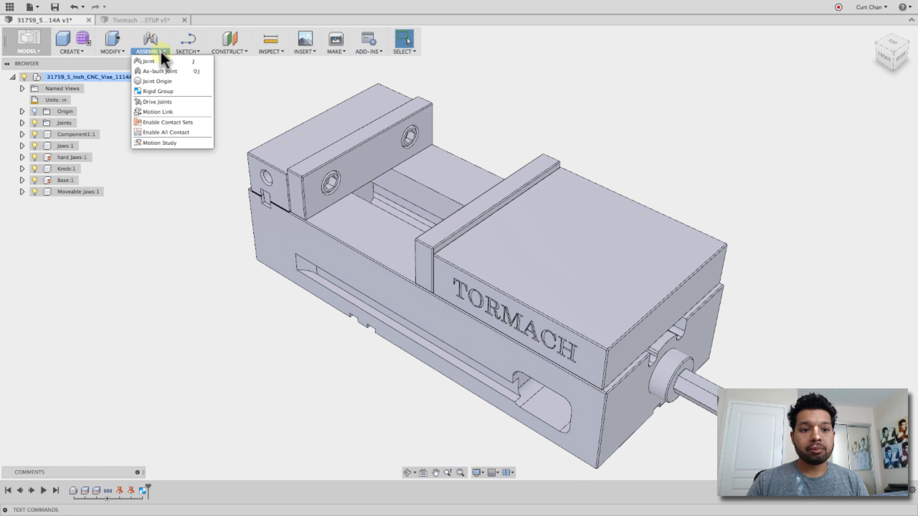
click(165, 71)
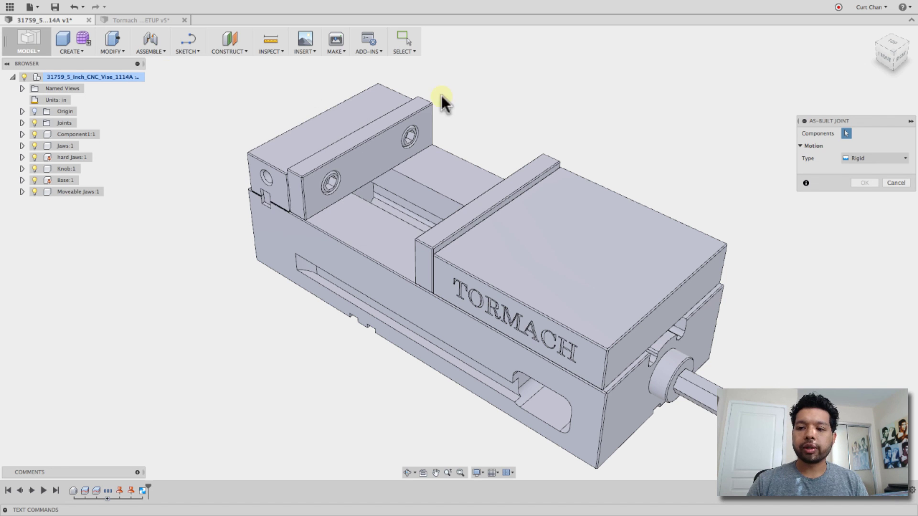
shift+middle_drag(441, 95, 629, 185)
click(629, 185)
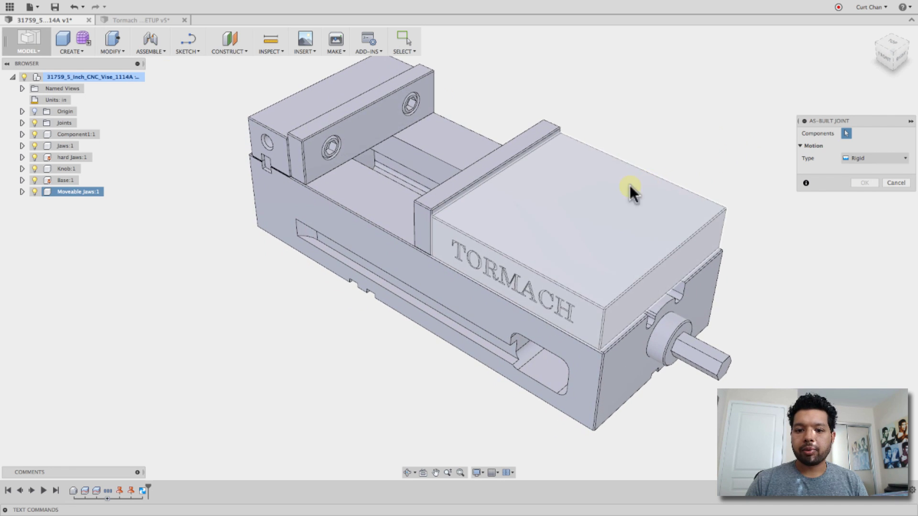
click(591, 212)
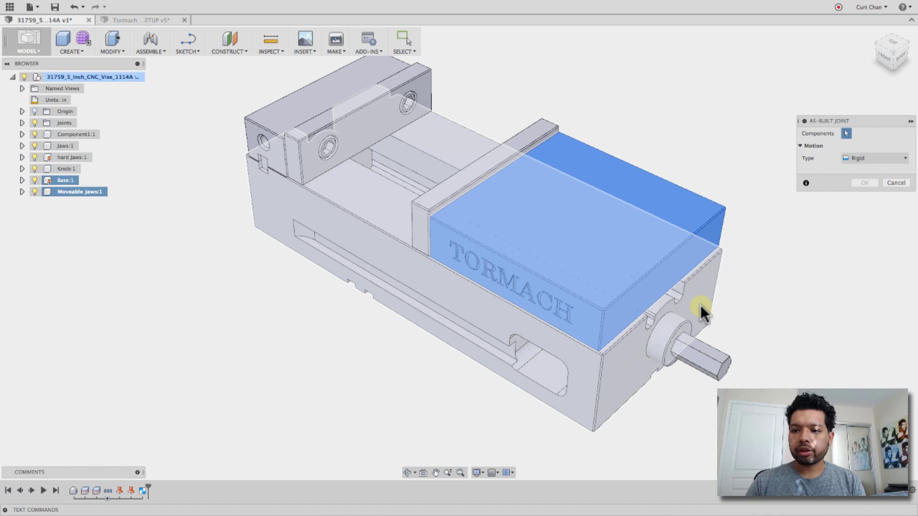
click(701, 305)
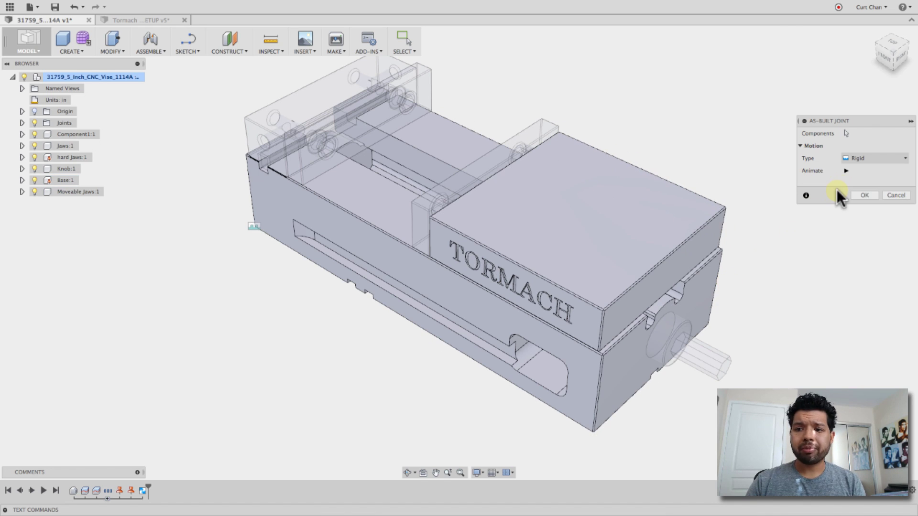
click(862, 158)
click(865, 186)
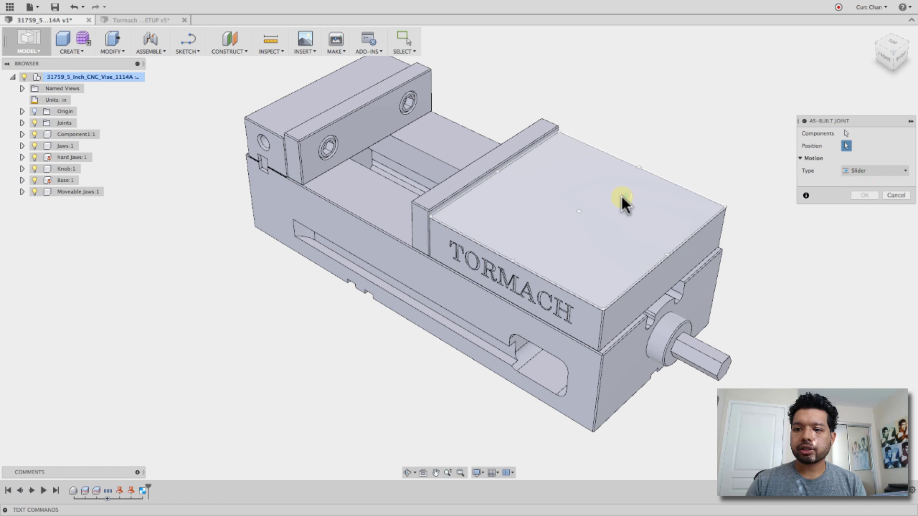
- Position the joint on the vise edge, slide along X, create it, and test the jaw
click(844, 146)
click(668, 297)
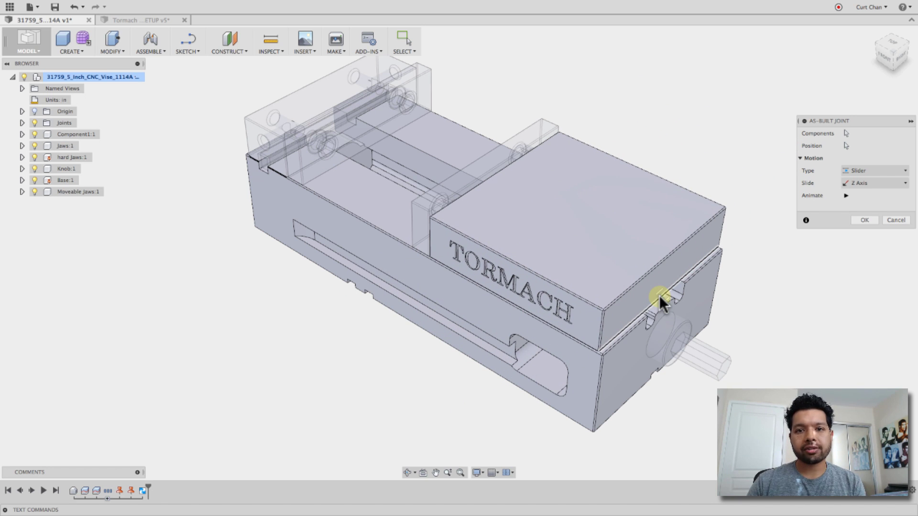
click(856, 184)
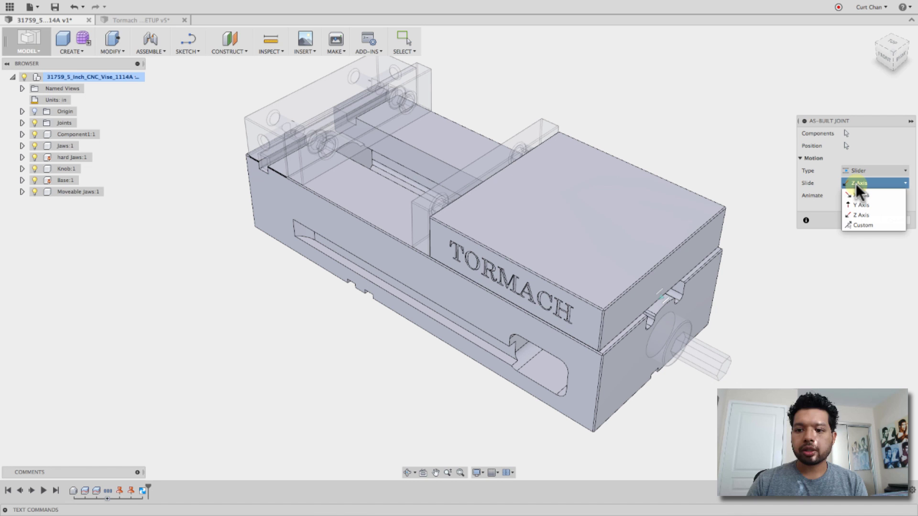
click(861, 196)
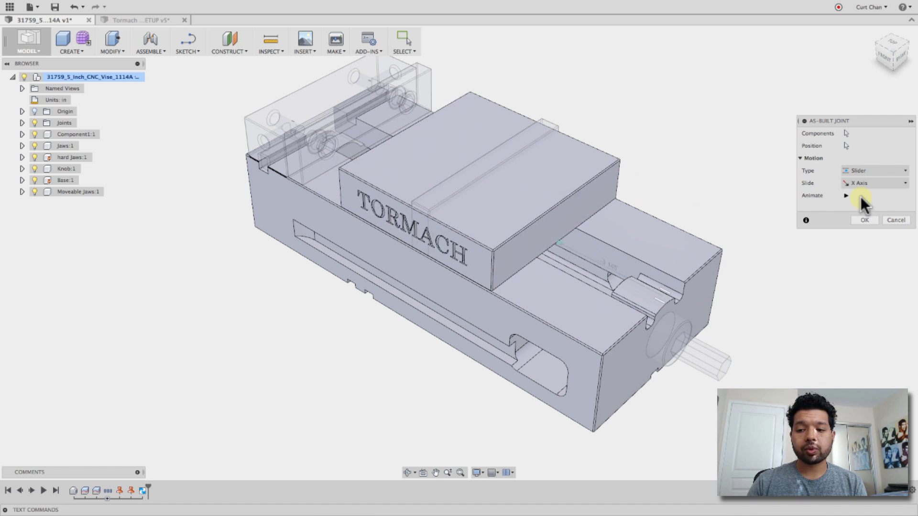
click(865, 220)
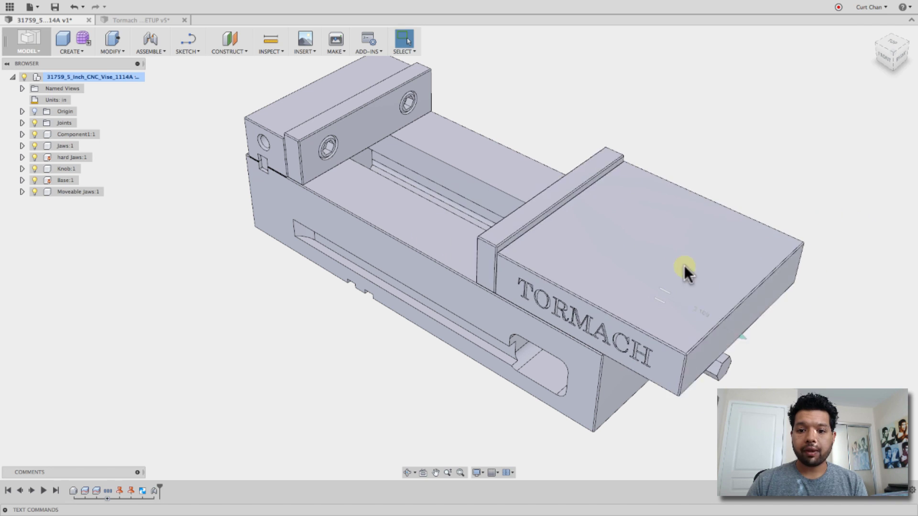
drag(684, 268, 580, 258)
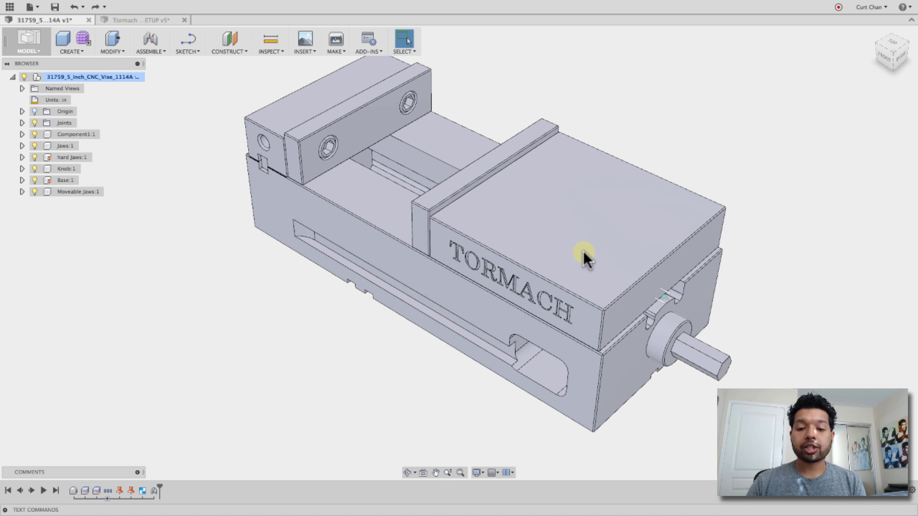
shift+scroll(583, 251, down, 5)
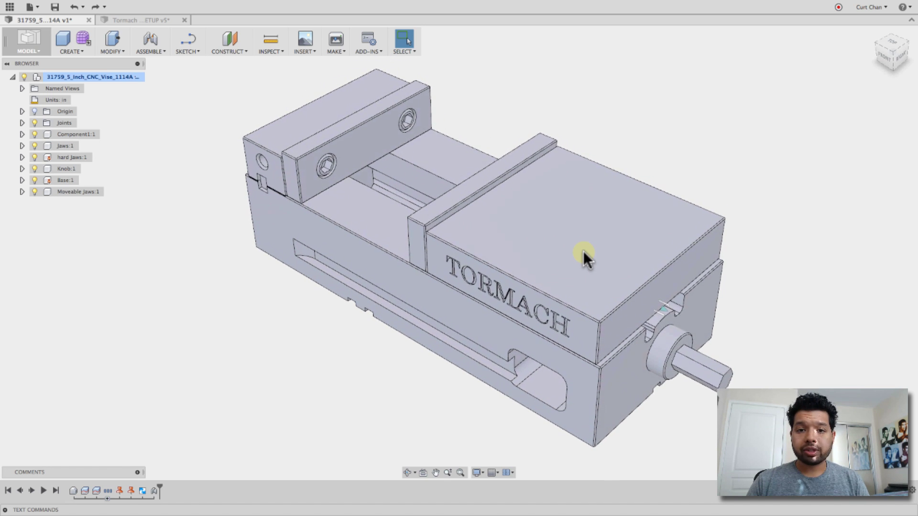
- Limit Slider2's travel to a -4 in minimum and 0 in maximum
click(22, 123)
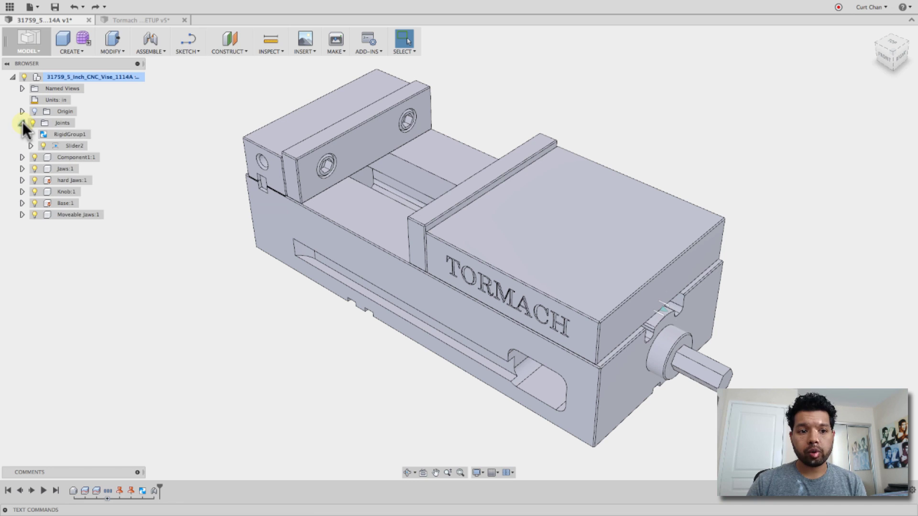
click(91, 145)
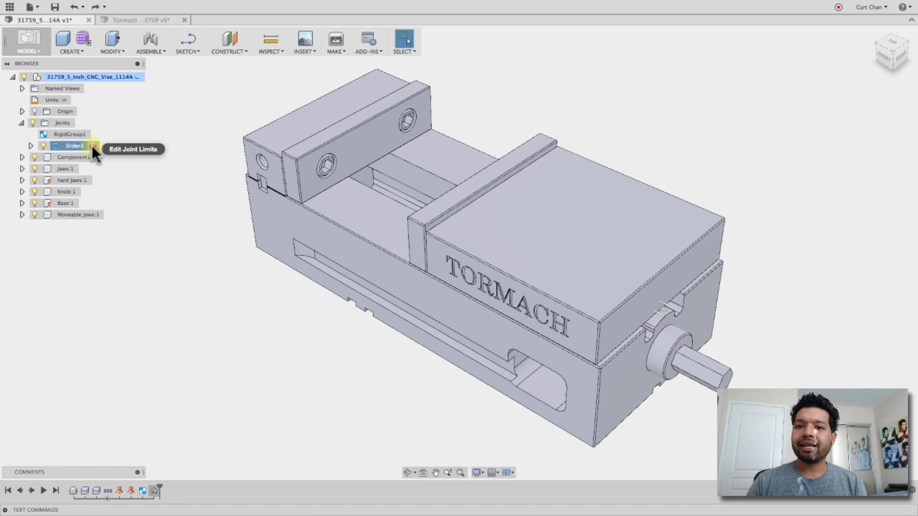
click(92, 145)
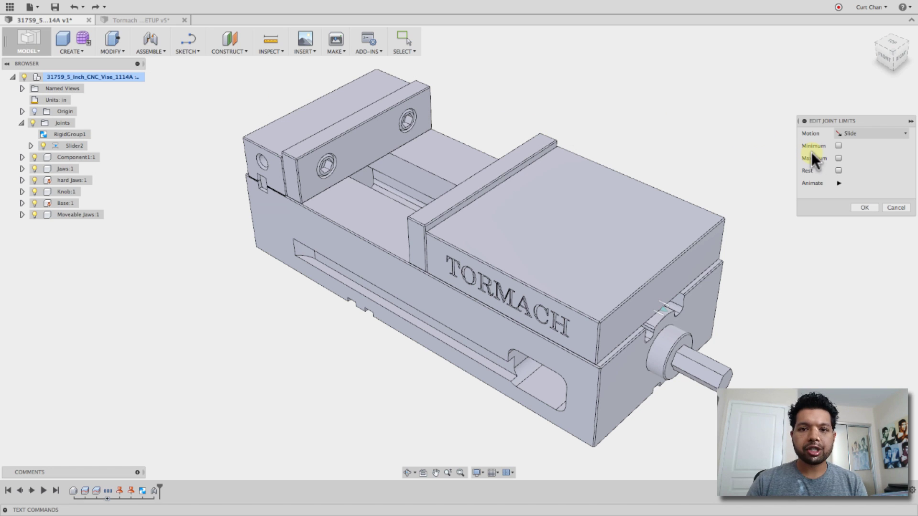
click(838, 145)
click(838, 171)
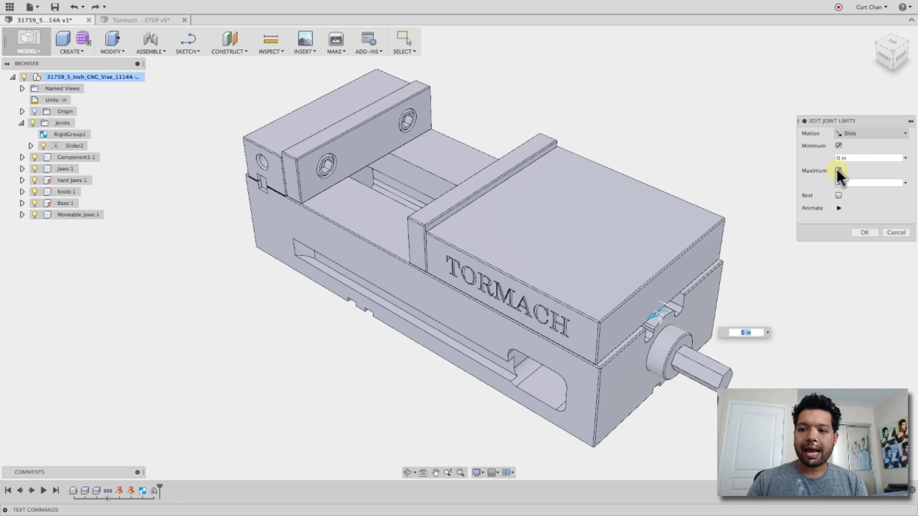
click(856, 158)
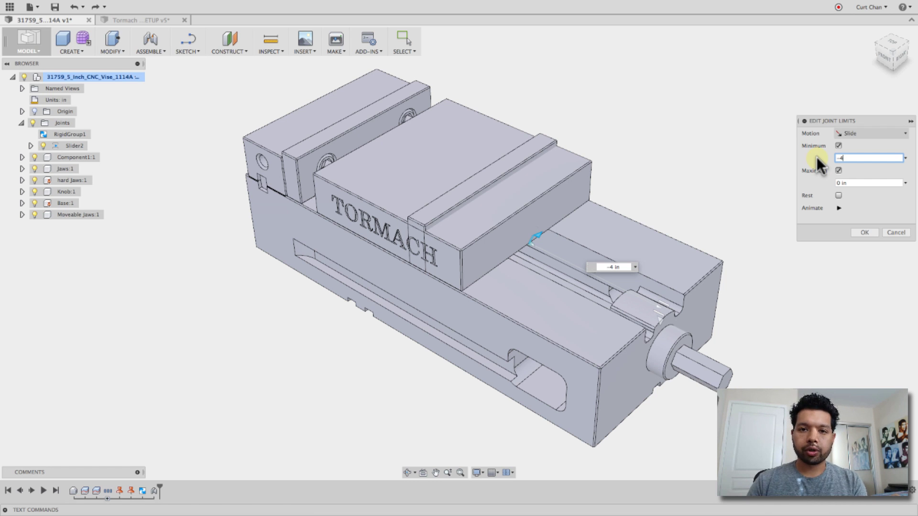
click(853, 183)
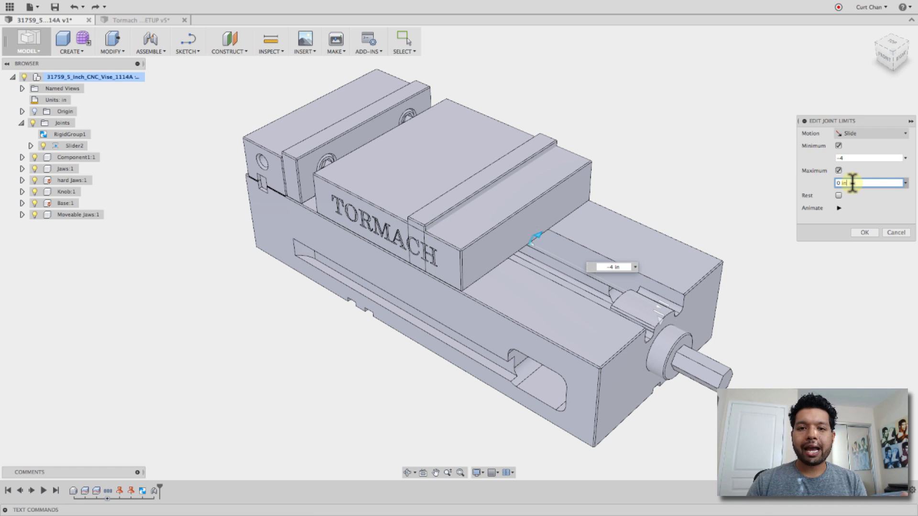
click(865, 233)
- Drag the jaw to test the limits, then undo pulling the knob outward
drag(670, 217, 695, 276)
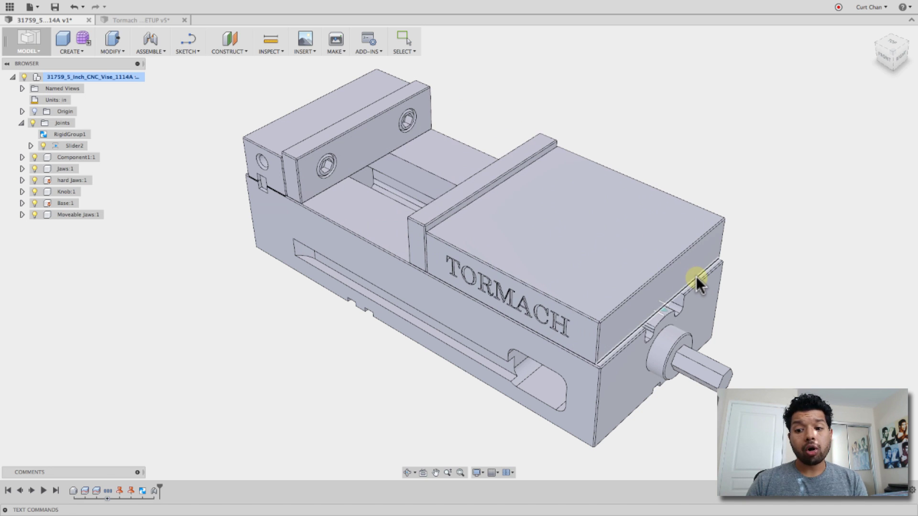
mouse_move(706, 351)
mouse_down()
mouse_move(684, 348)
mouse_move(696, 345)
mouse_up()
key(super+z)
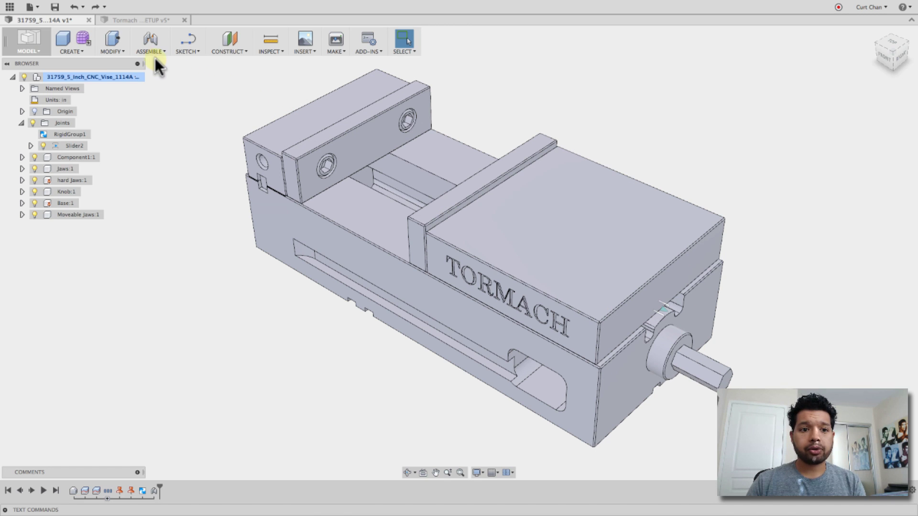
- Start an as-built joint between the knob and vise base, positioned on the knob's circular edge
click(149, 51)
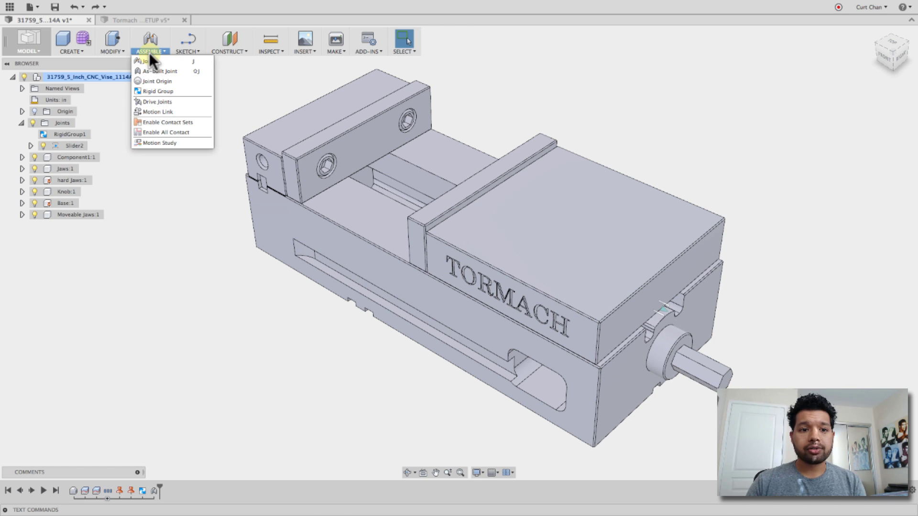
click(171, 73)
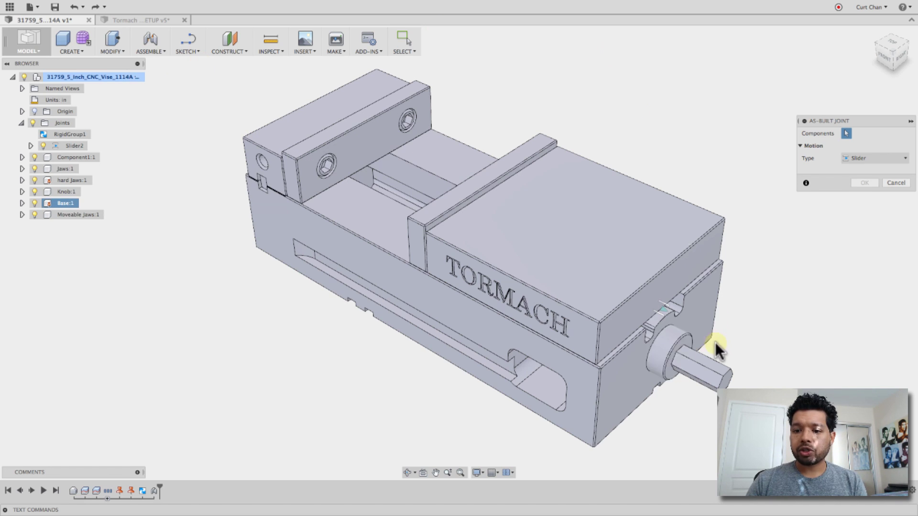
click(679, 350)
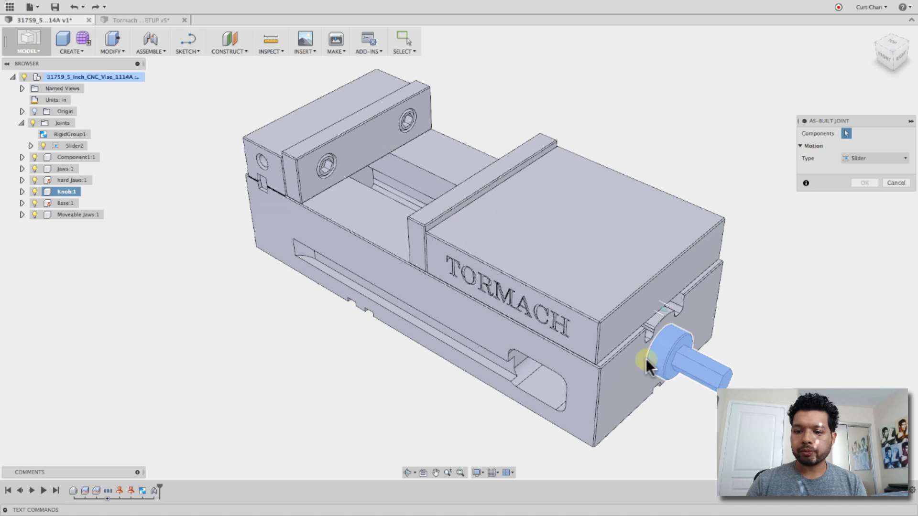
click(615, 363)
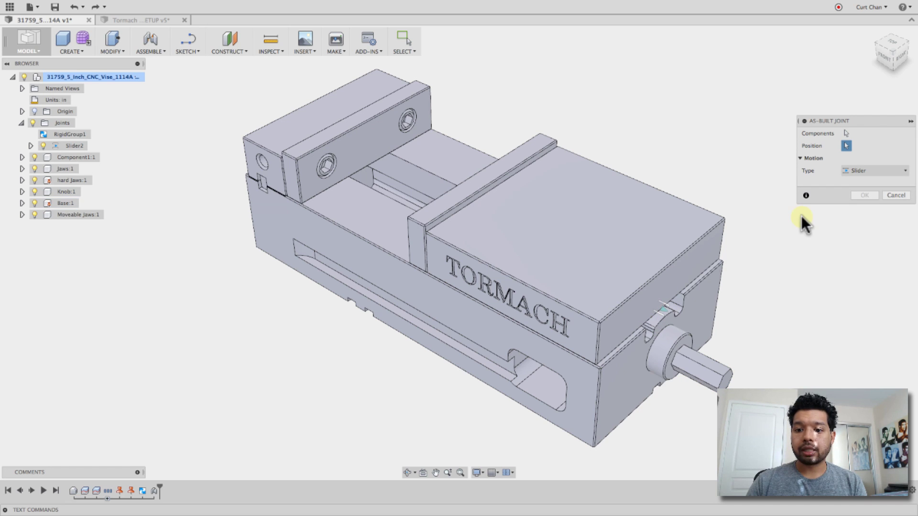
click(661, 348)
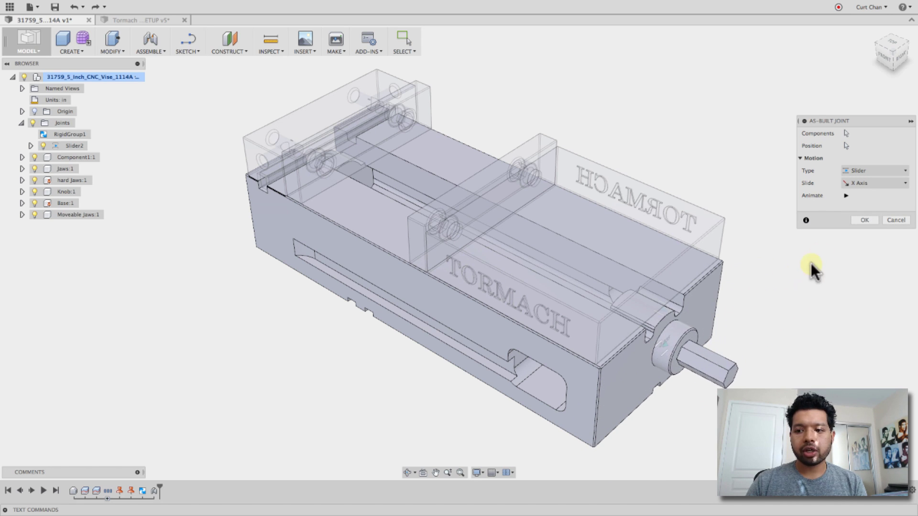
- Make it a Revolute joint about the Z axis, create Rev3, and check the jaw still slides
click(848, 171)
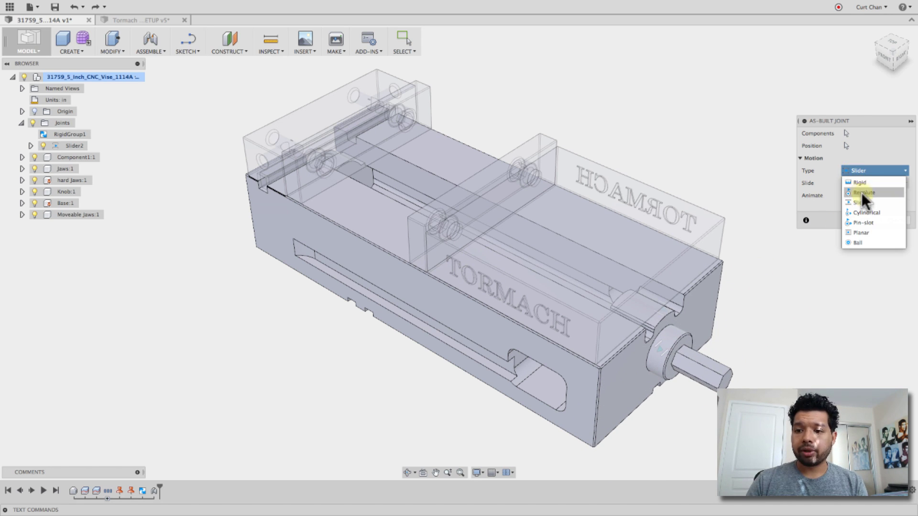
click(864, 193)
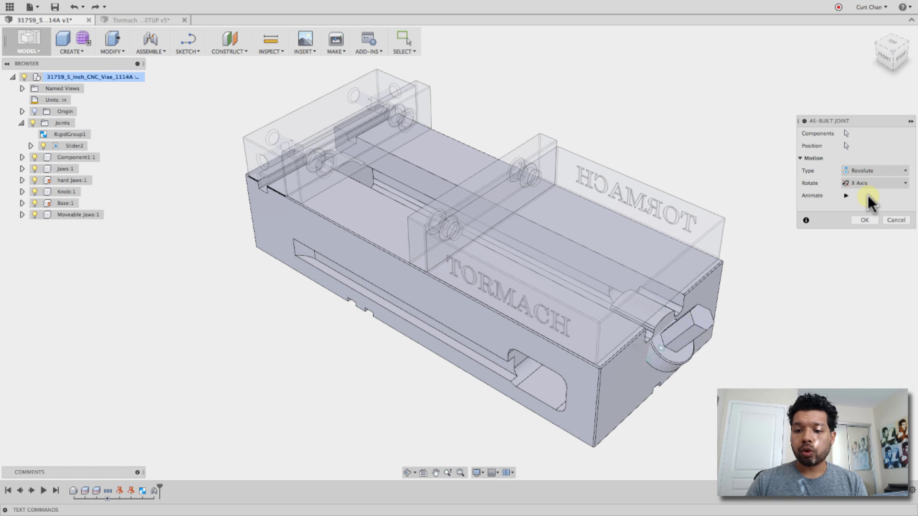
click(866, 183)
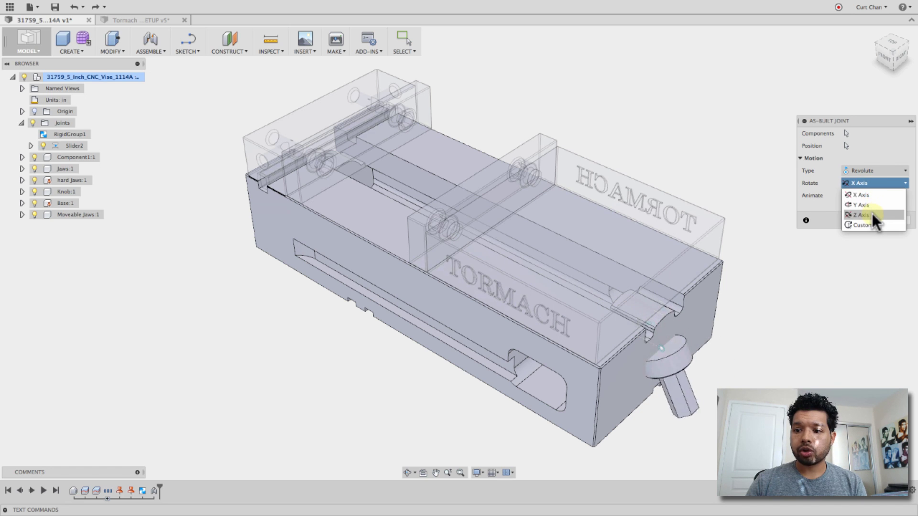
click(872, 216)
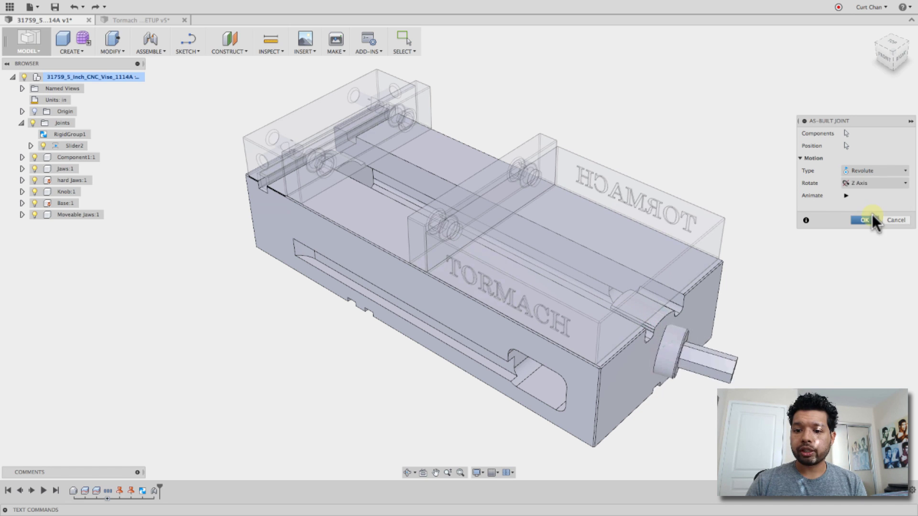
click(872, 185)
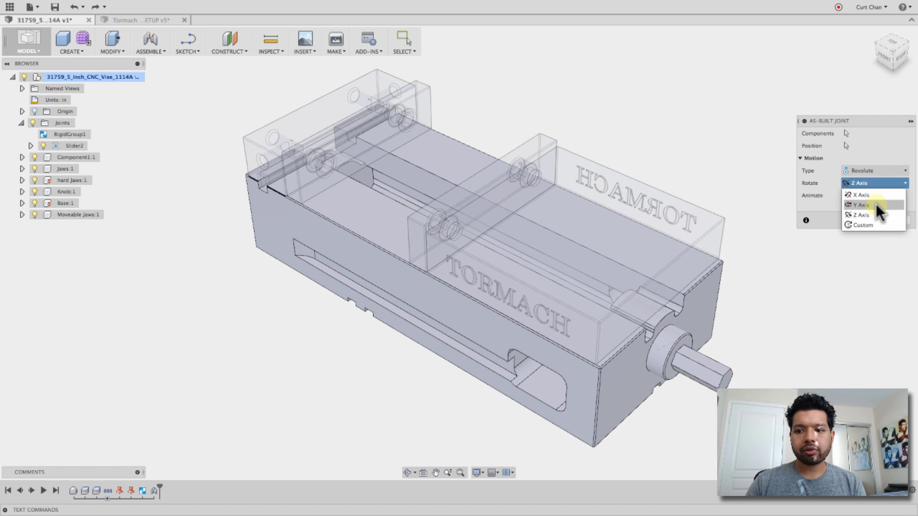
click(878, 206)
click(877, 182)
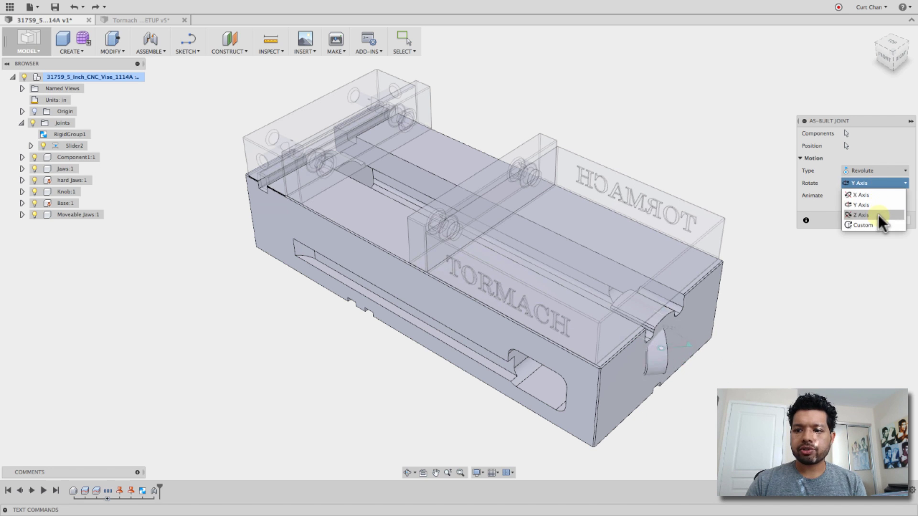
click(878, 214)
click(868, 219)
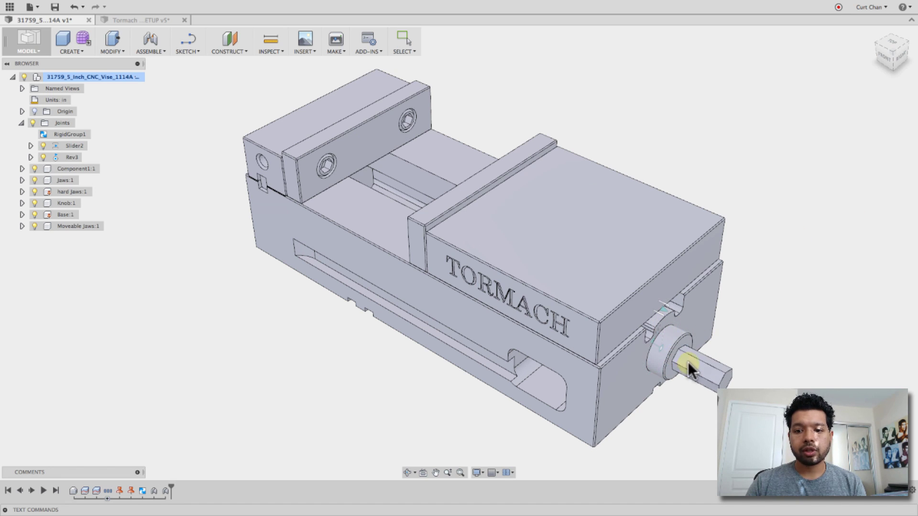
drag(628, 261, 570, 252)
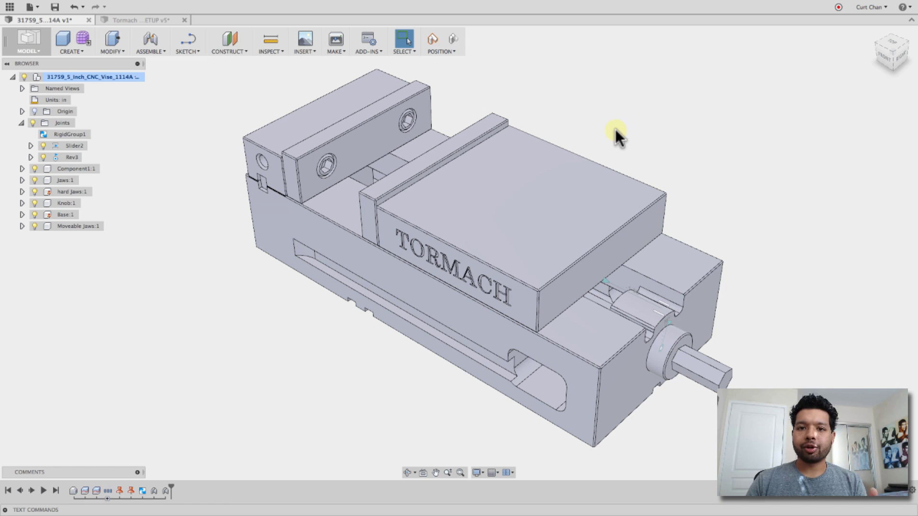
- Create a motion link between Slider2 and Rev3 at captured positions, then turn the knob to drive the jaw
click(154, 52)
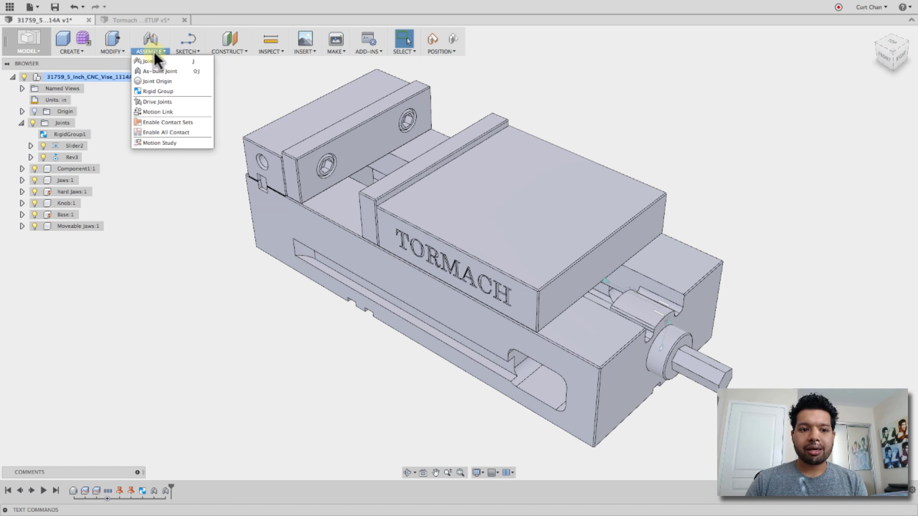
click(180, 110)
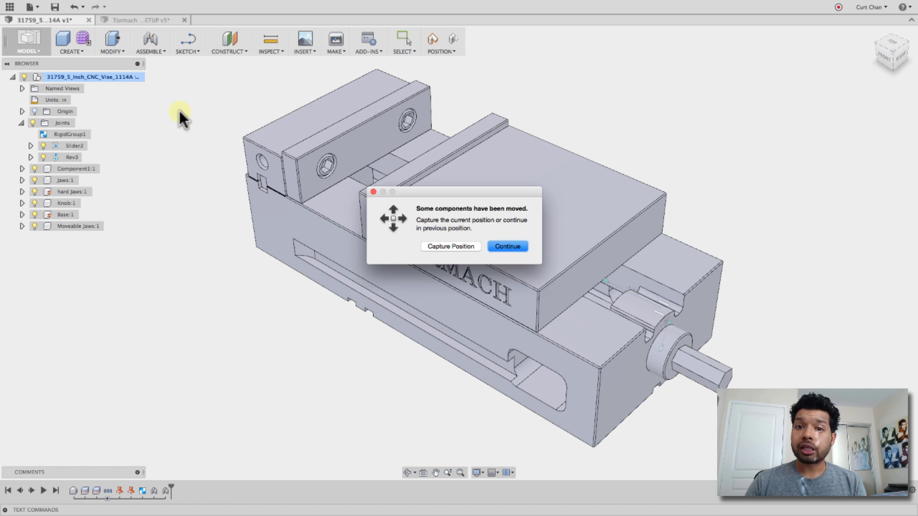
click(440, 247)
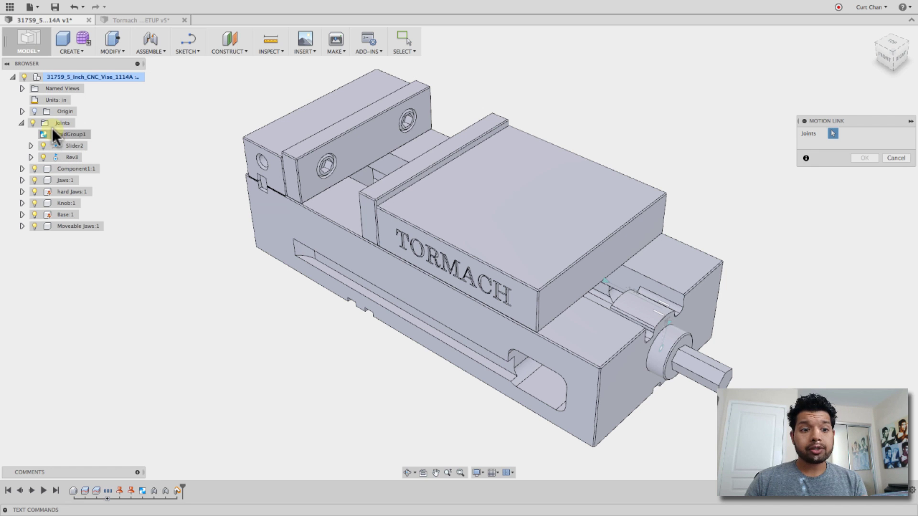
click(74, 147)
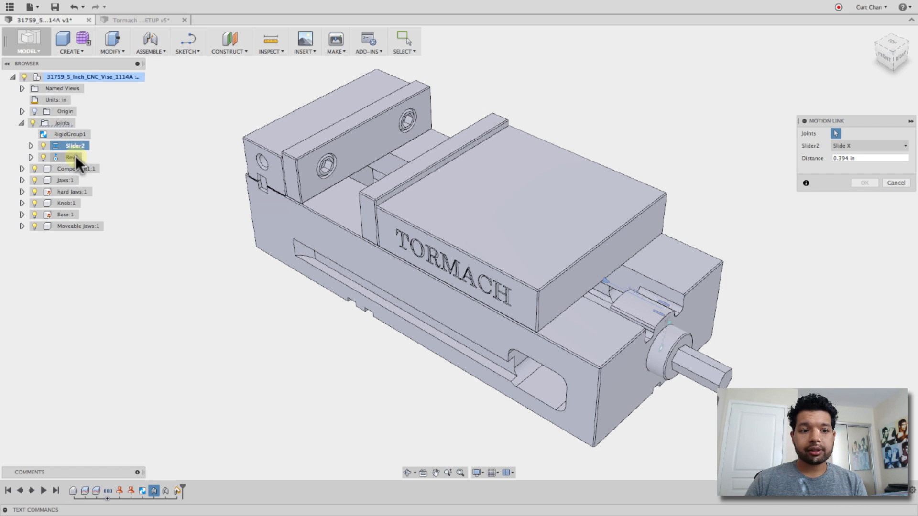
click(74, 157)
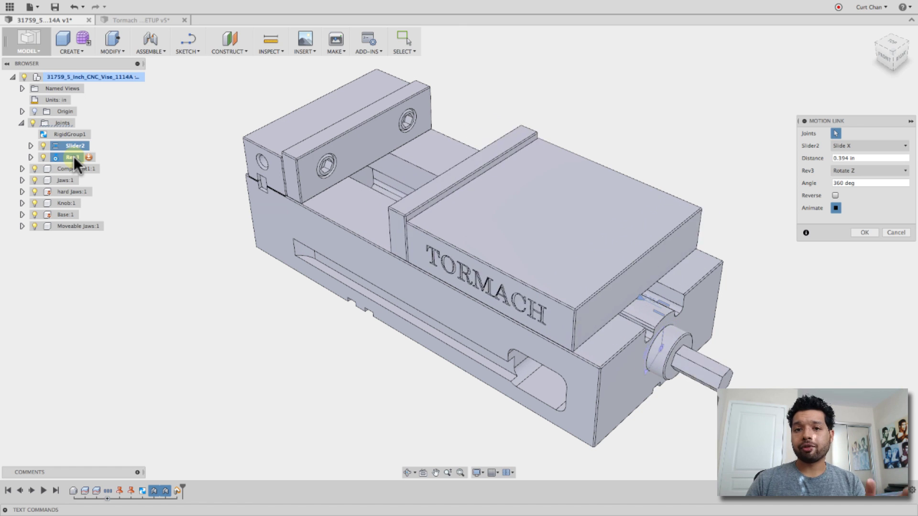
click(866, 232)
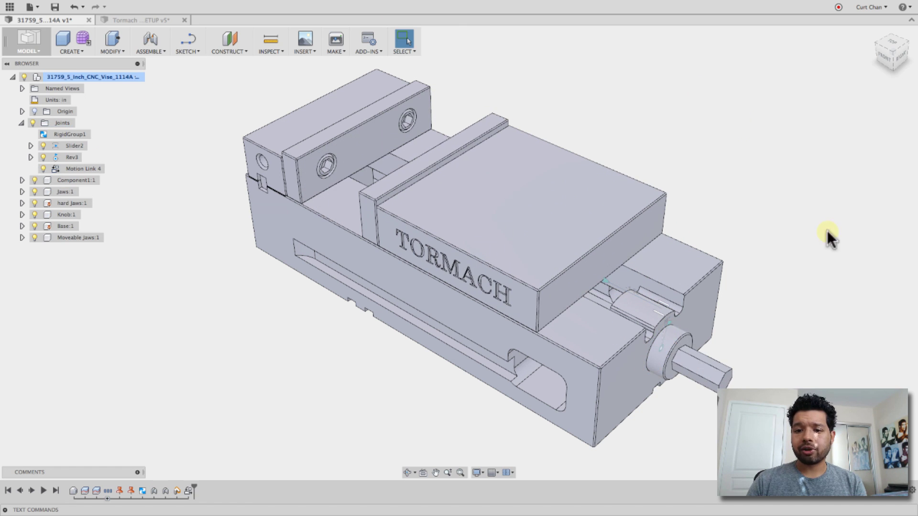
drag(683, 354, 731, 381)
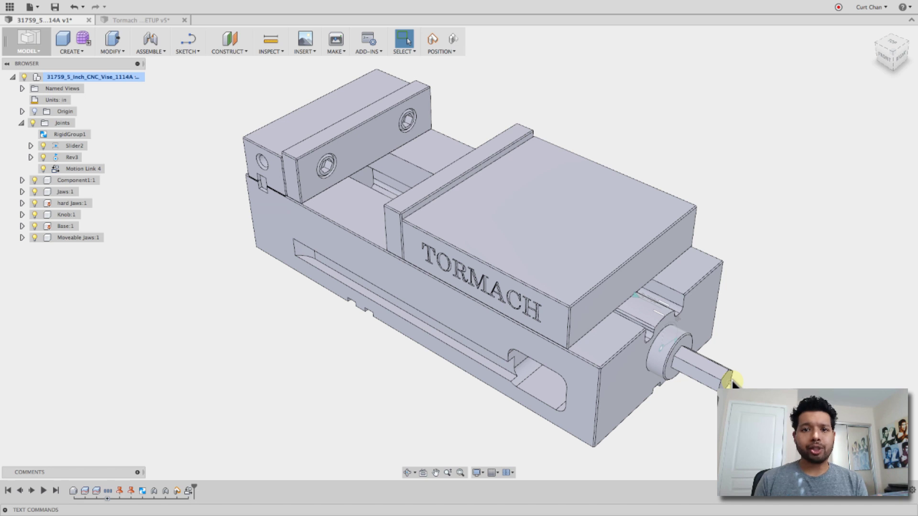